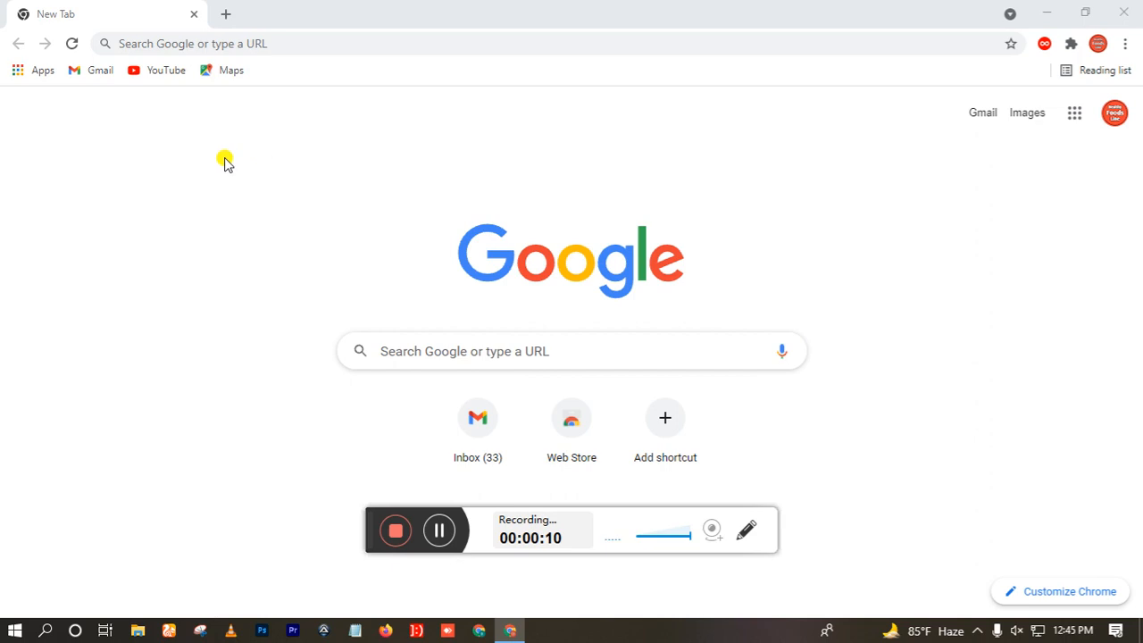
Search Google for "blogger login", open the Blogger sign-in result and sign in with the listed Google account.
click(165, 38)
text(blogg)
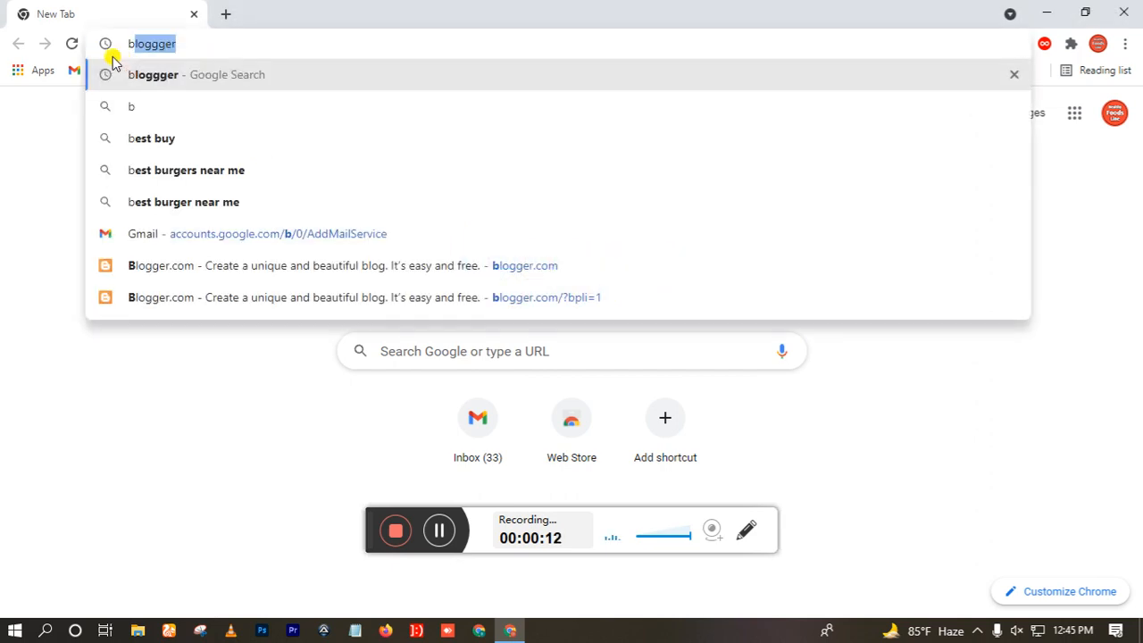
text(er)
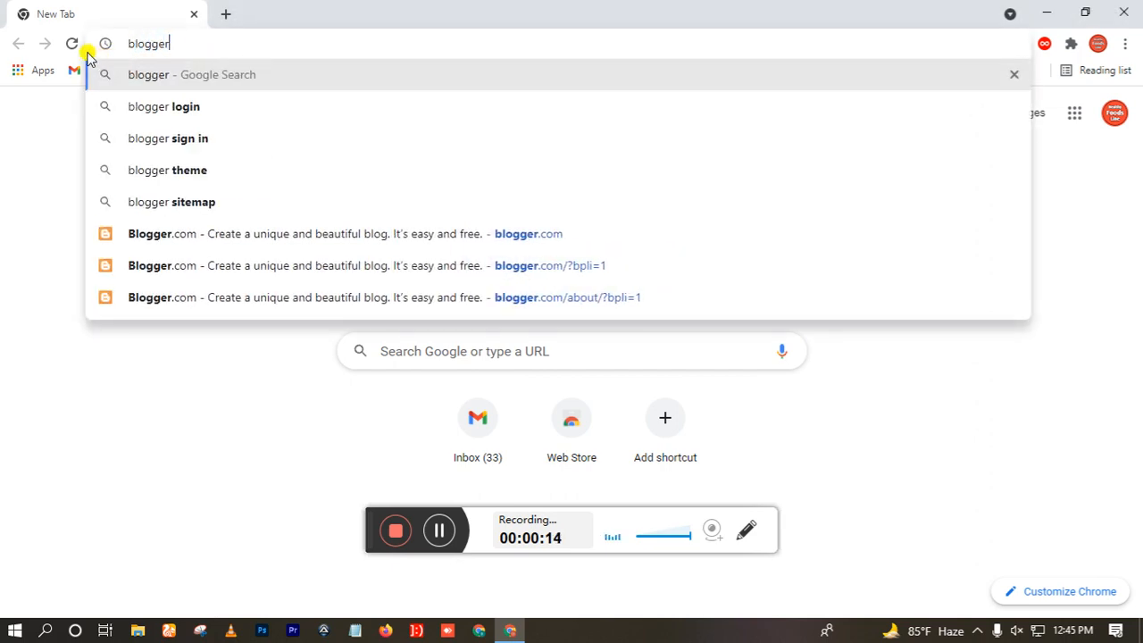
click(154, 109)
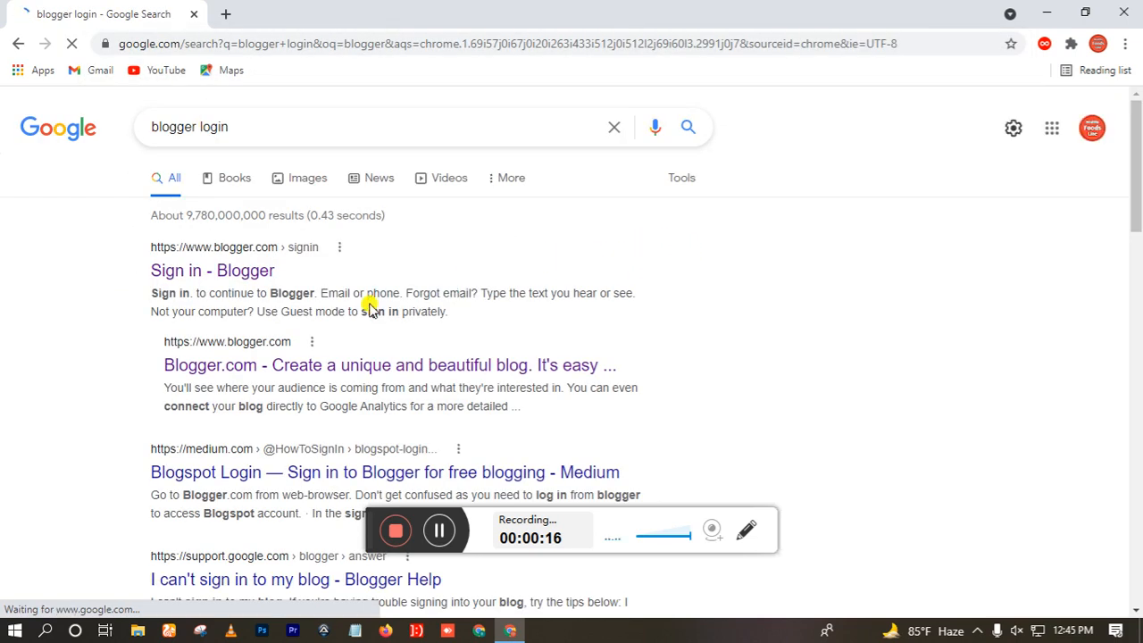
click(232, 279)
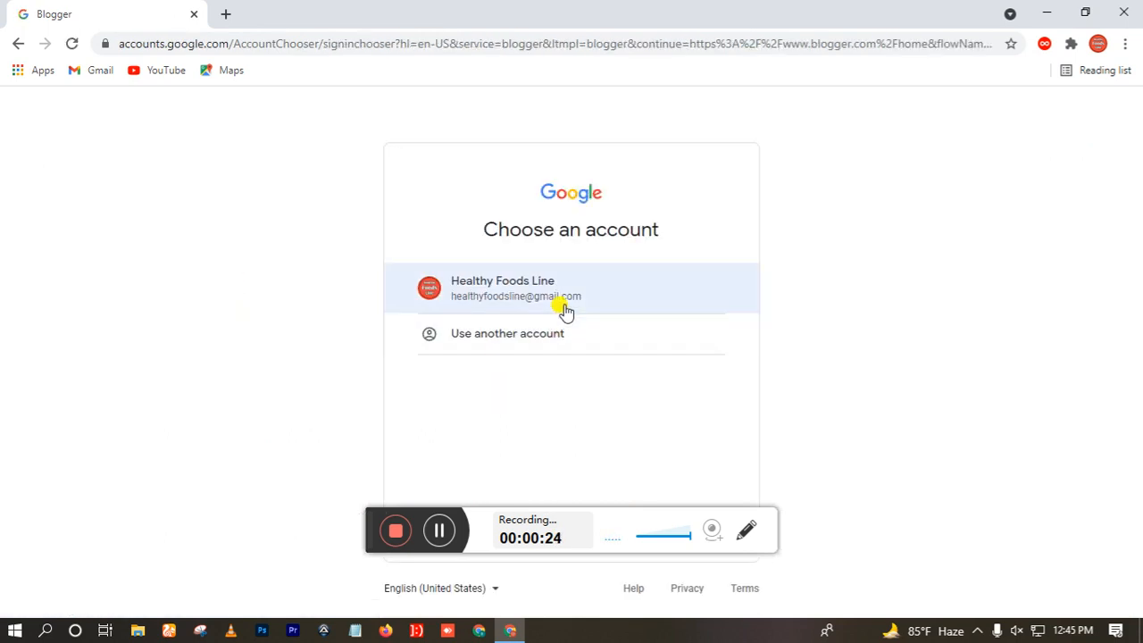
click(565, 308)
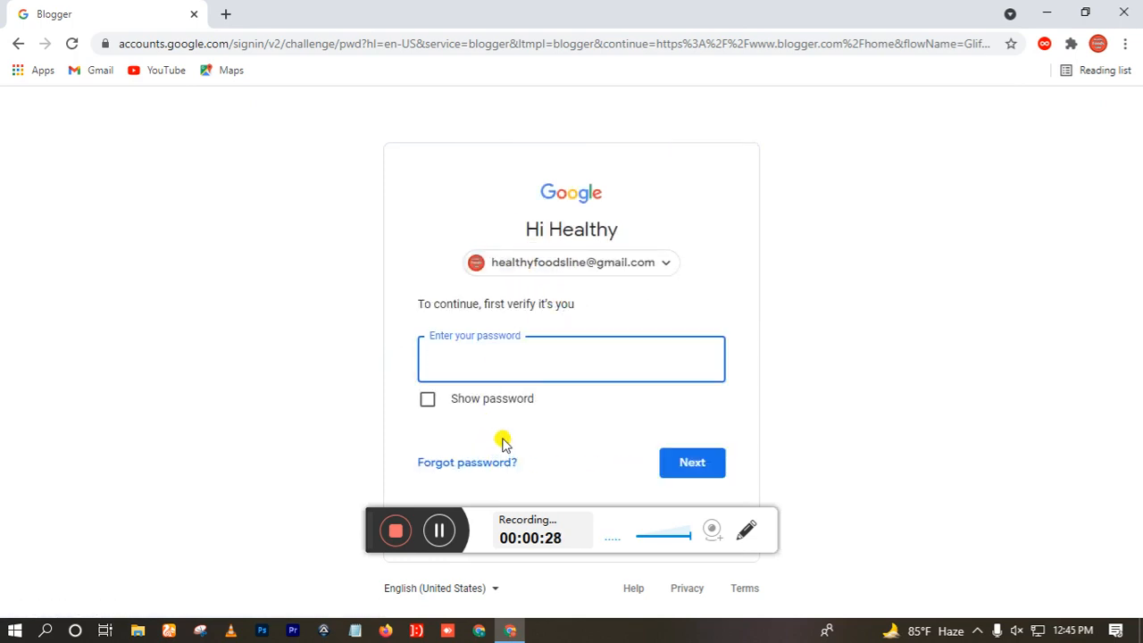
click(444, 532)
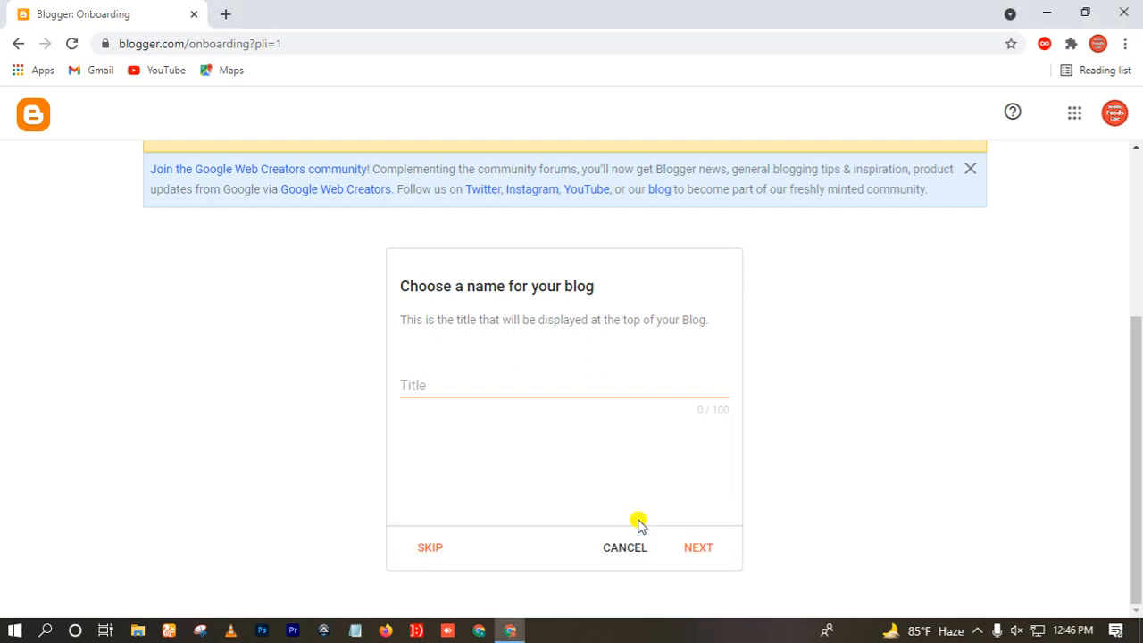
Title the new blog Blogger and set its blogspot.com address to "blogger" plus the author's first name and the number 1.
click(455, 381)
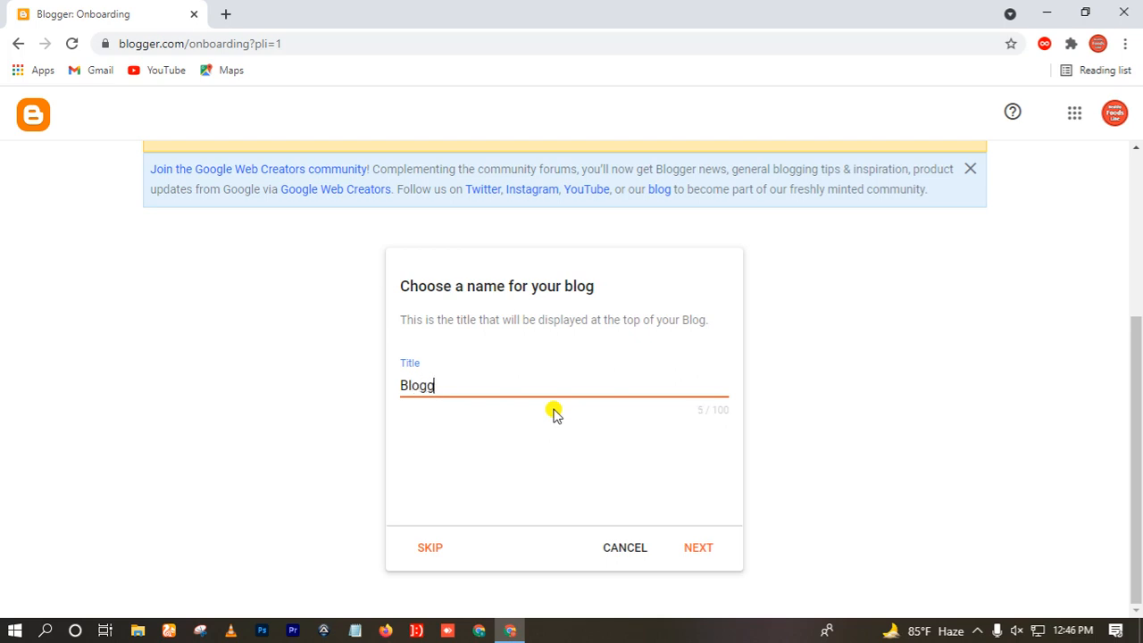
click(698, 550)
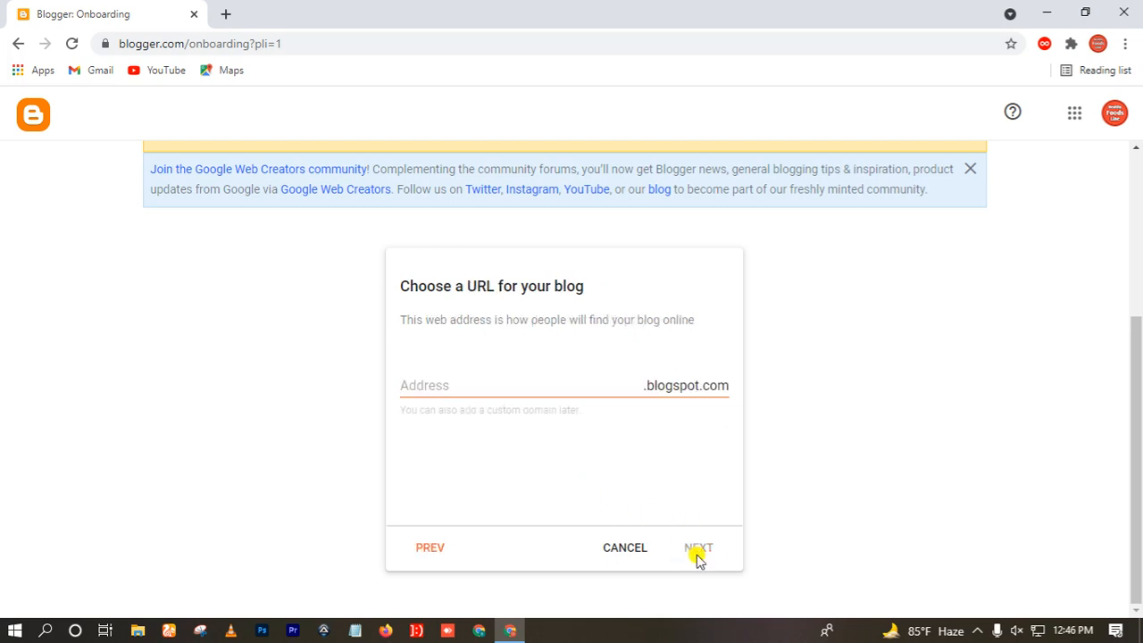
click(425, 388)
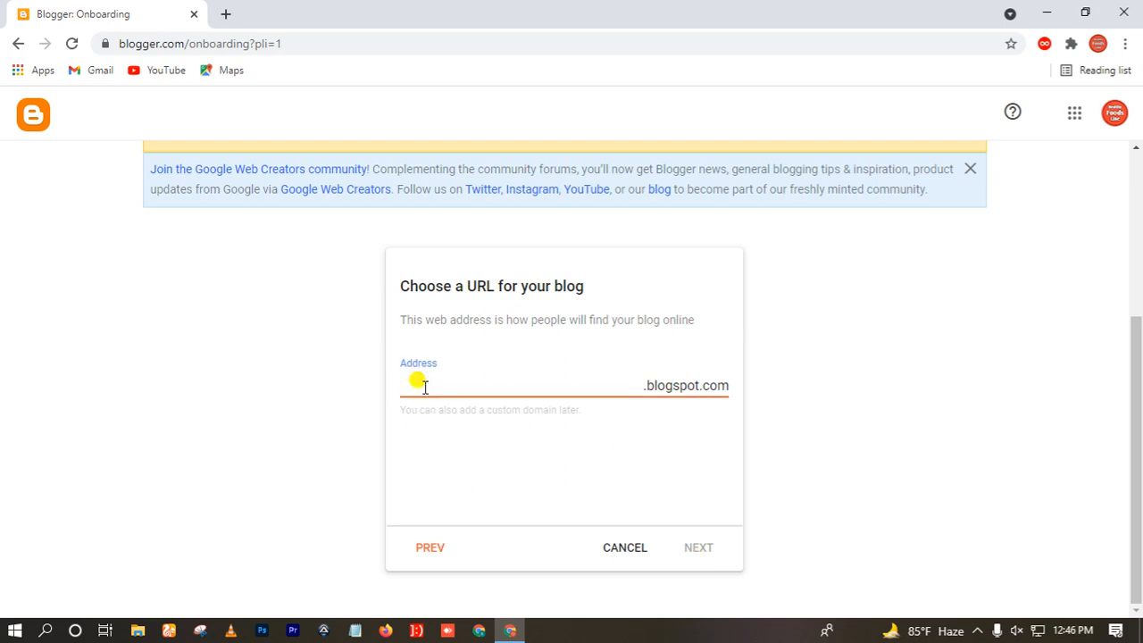
text(blog)
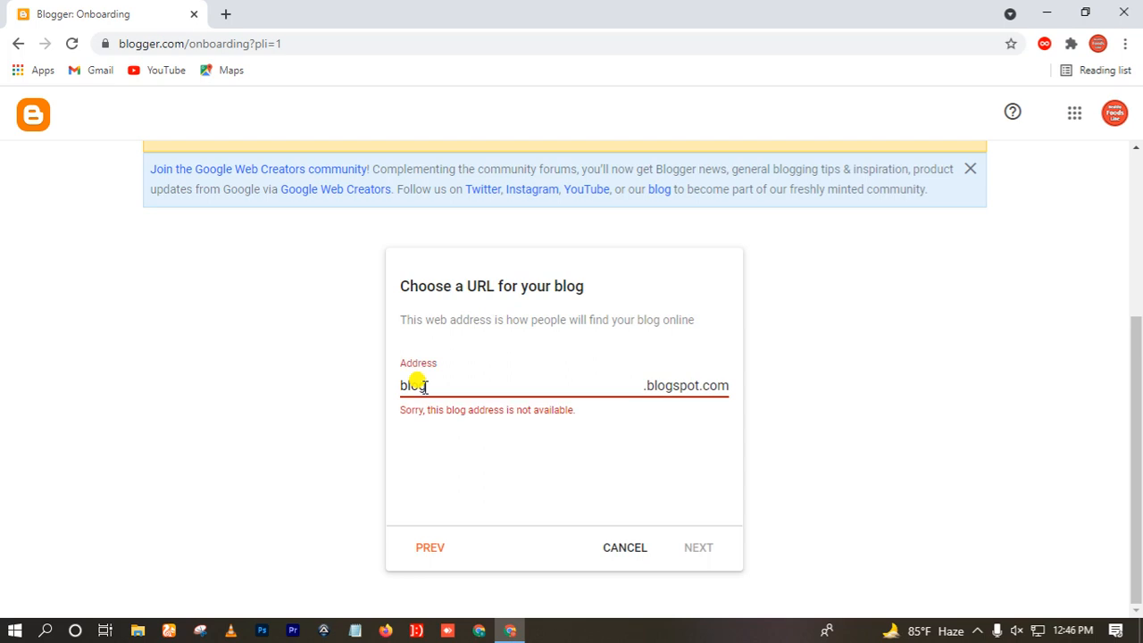
text(gersakib)
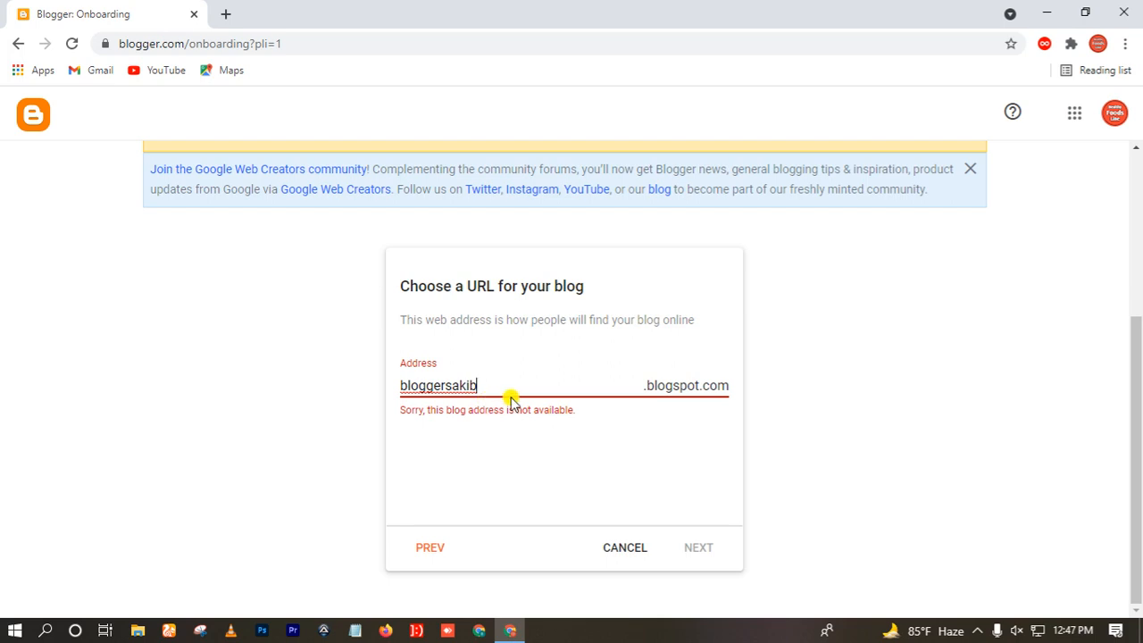
text(1)
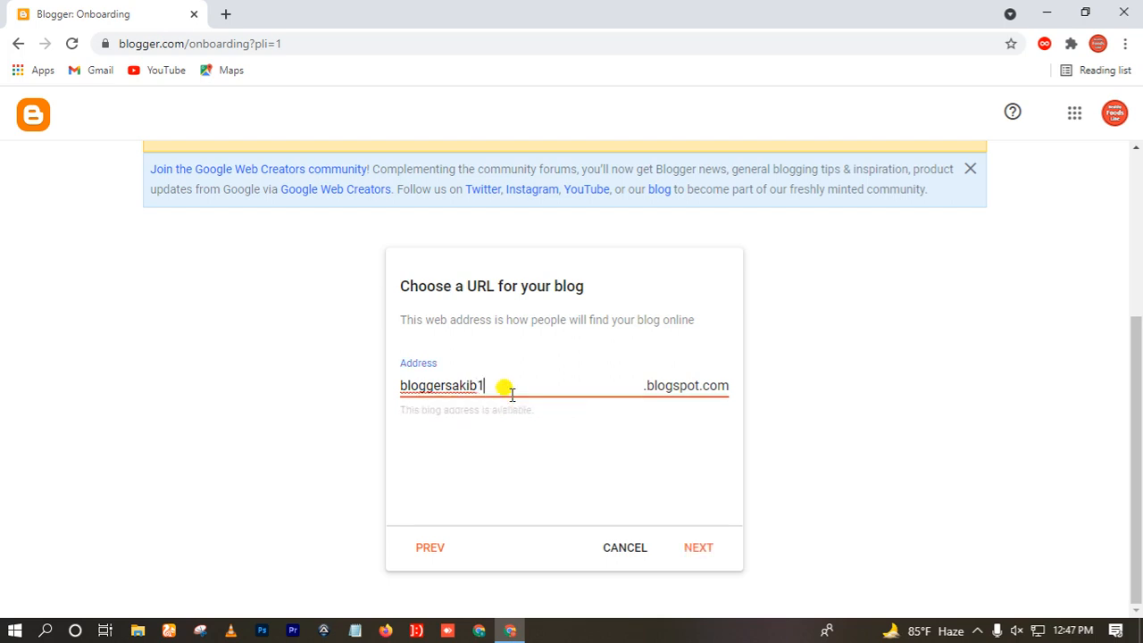
click(491, 443)
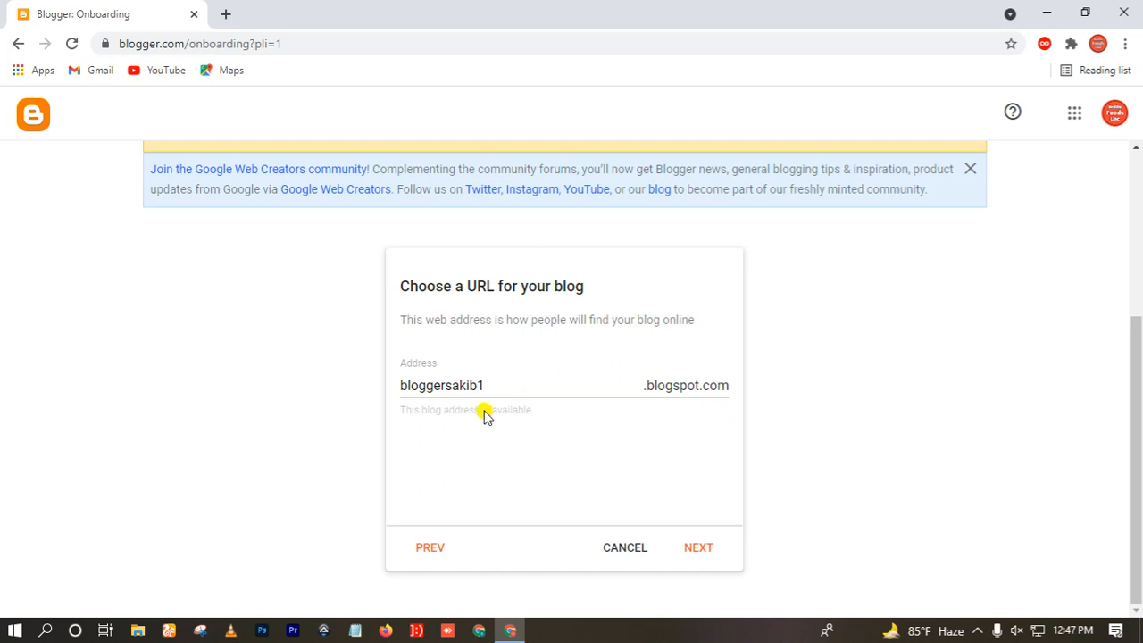
click(701, 547)
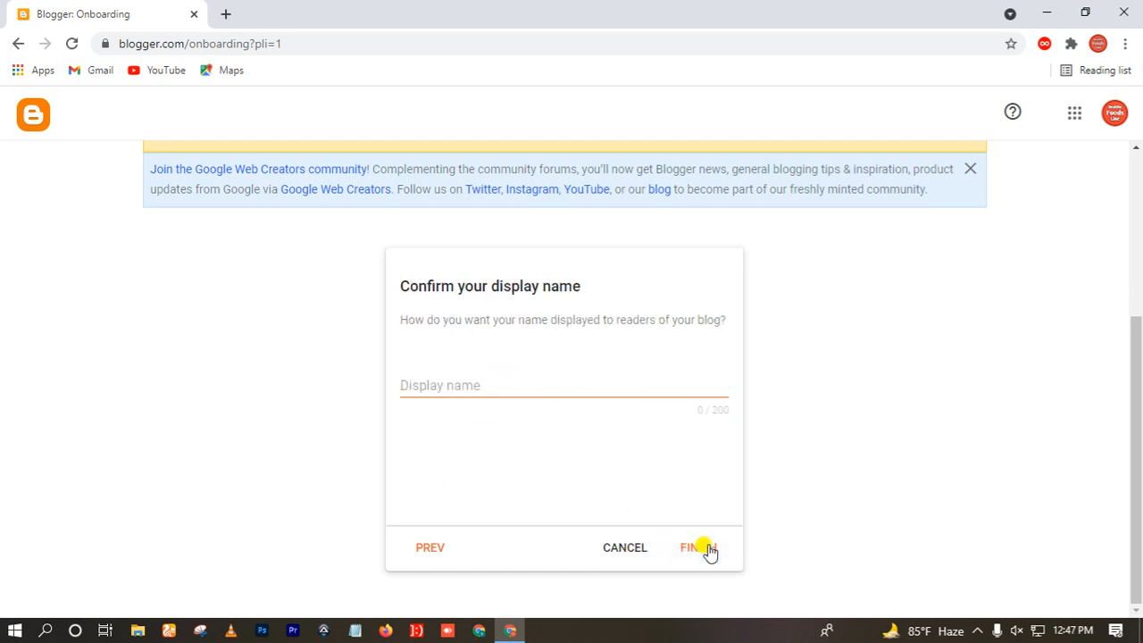
Enter the author's display name to finish creating the blog, and dismiss both notices above the posts list.
click(473, 382)
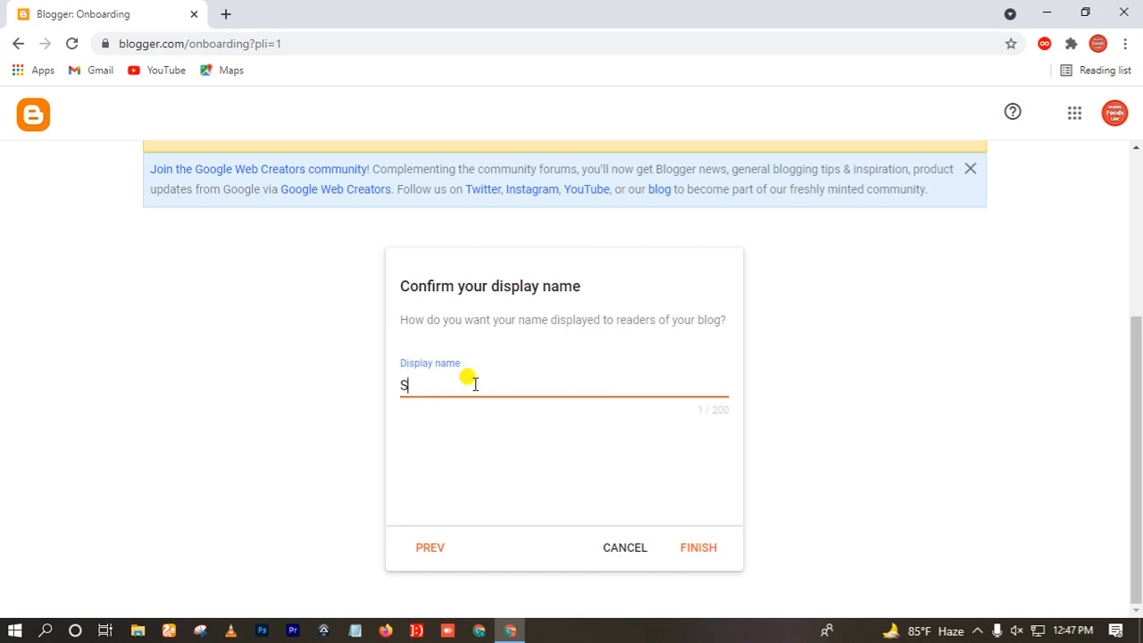
click(701, 551)
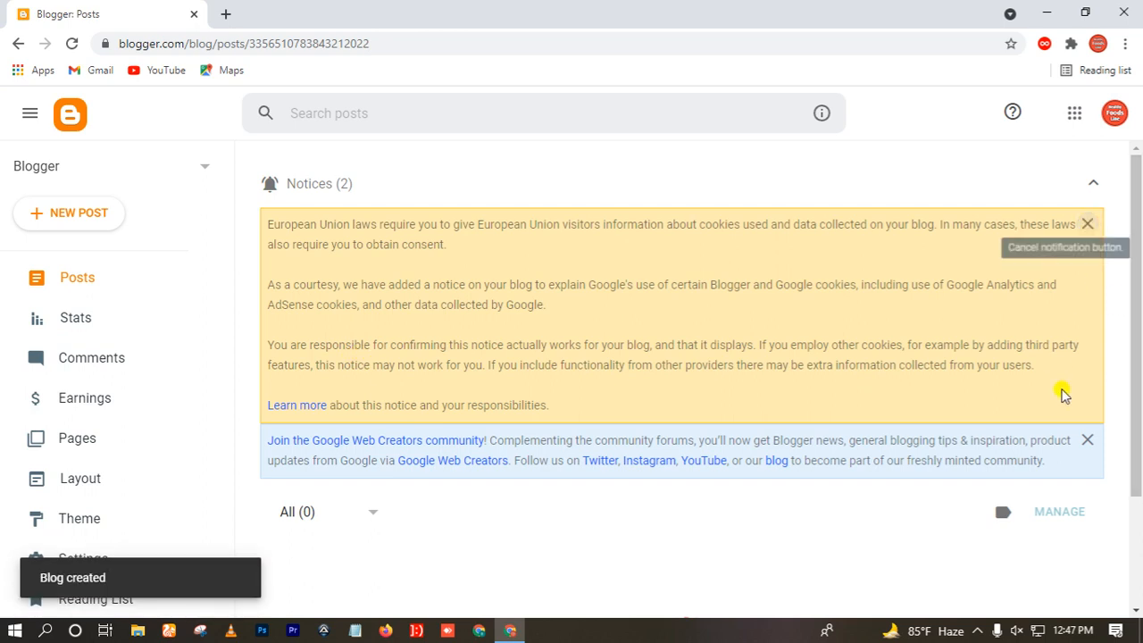
click(1089, 437)
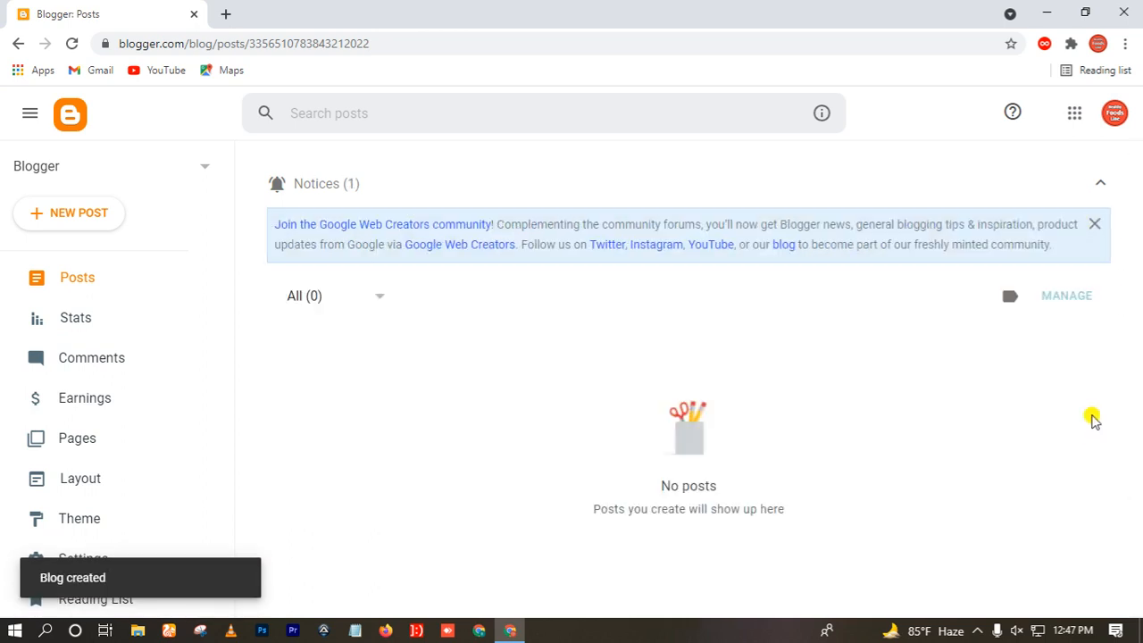
click(1093, 225)
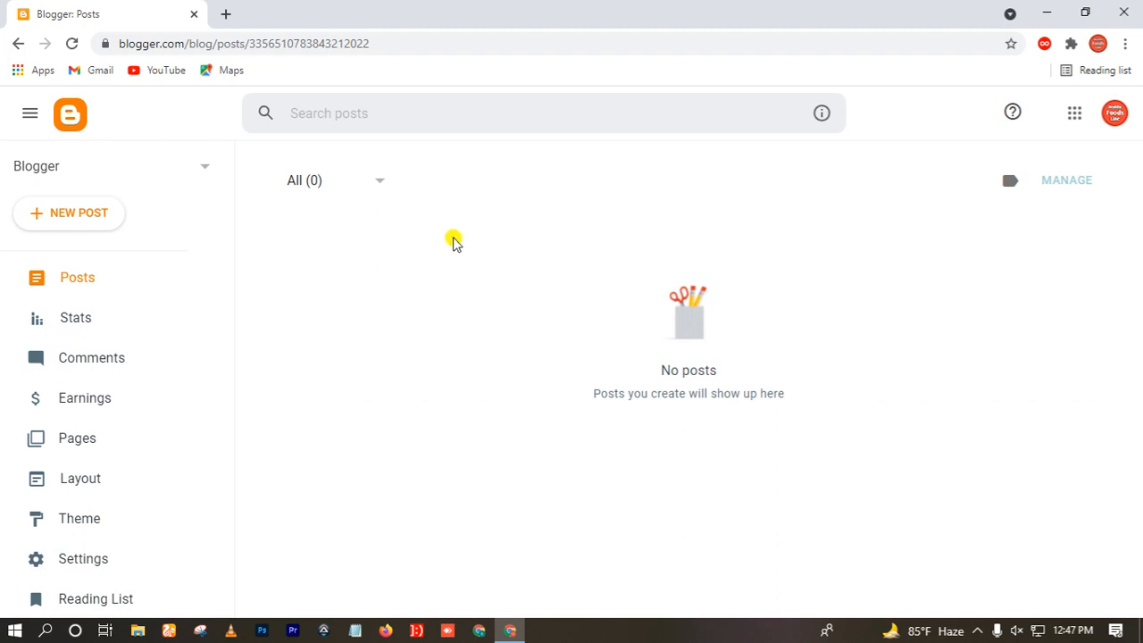
Search Google for "article ezine" in a new browser tab and open the EzineArticles website.
click(226, 14)
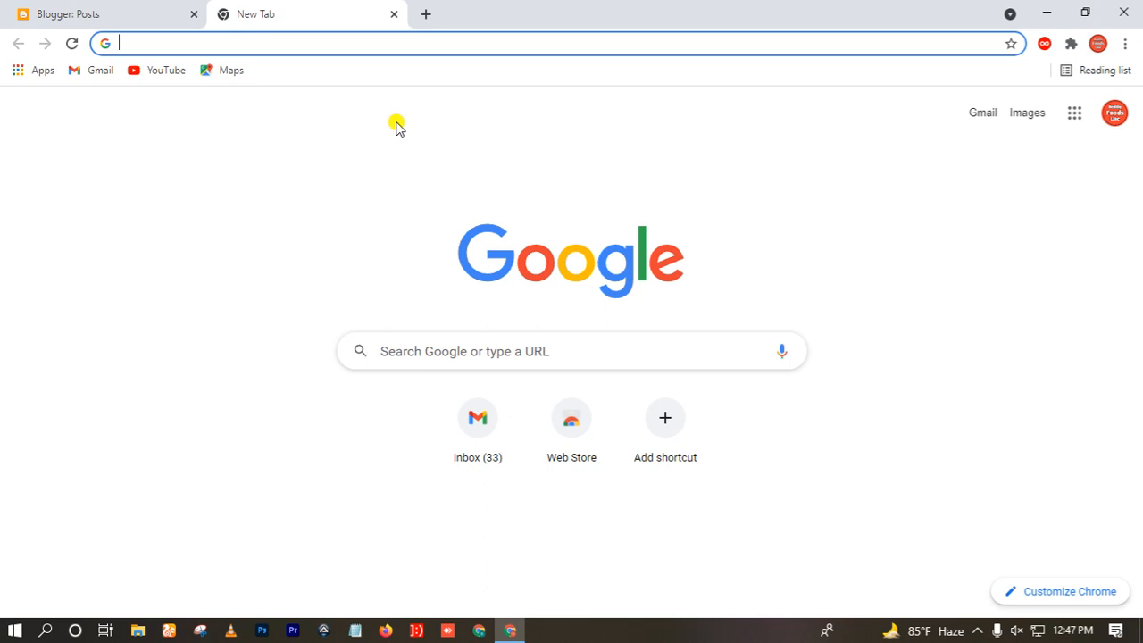
text(art)
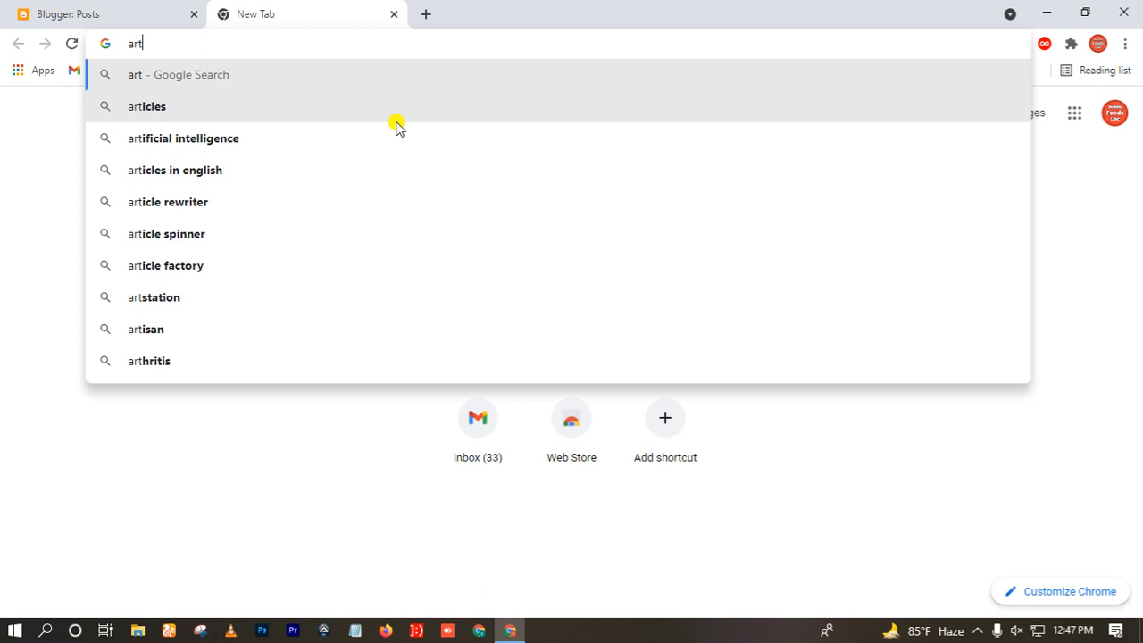
text(icle)
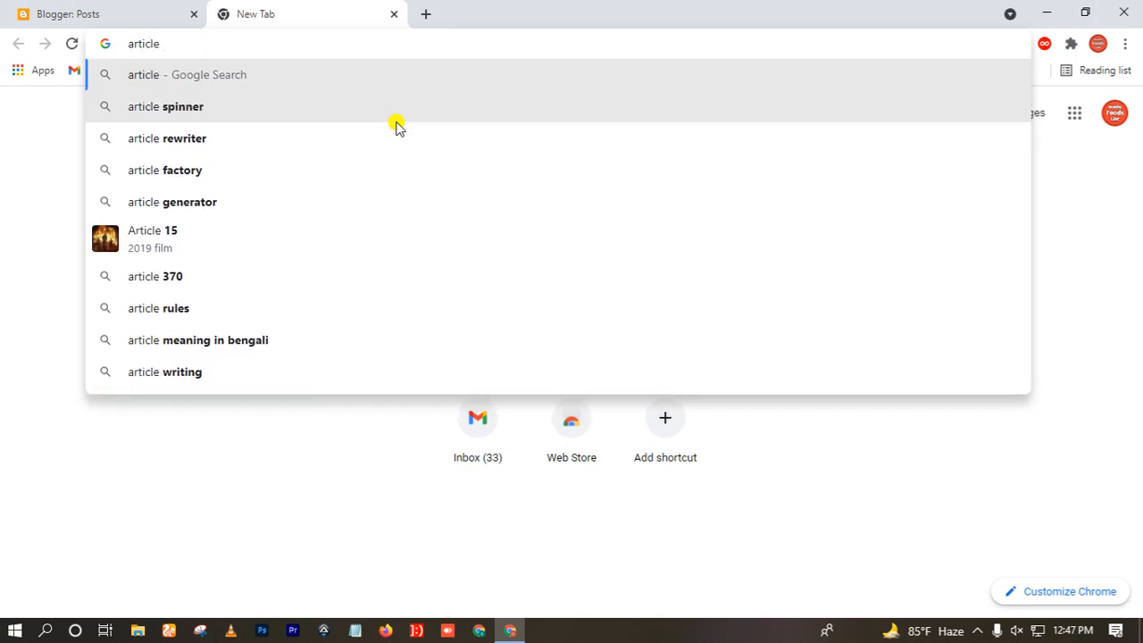
text( ezine)
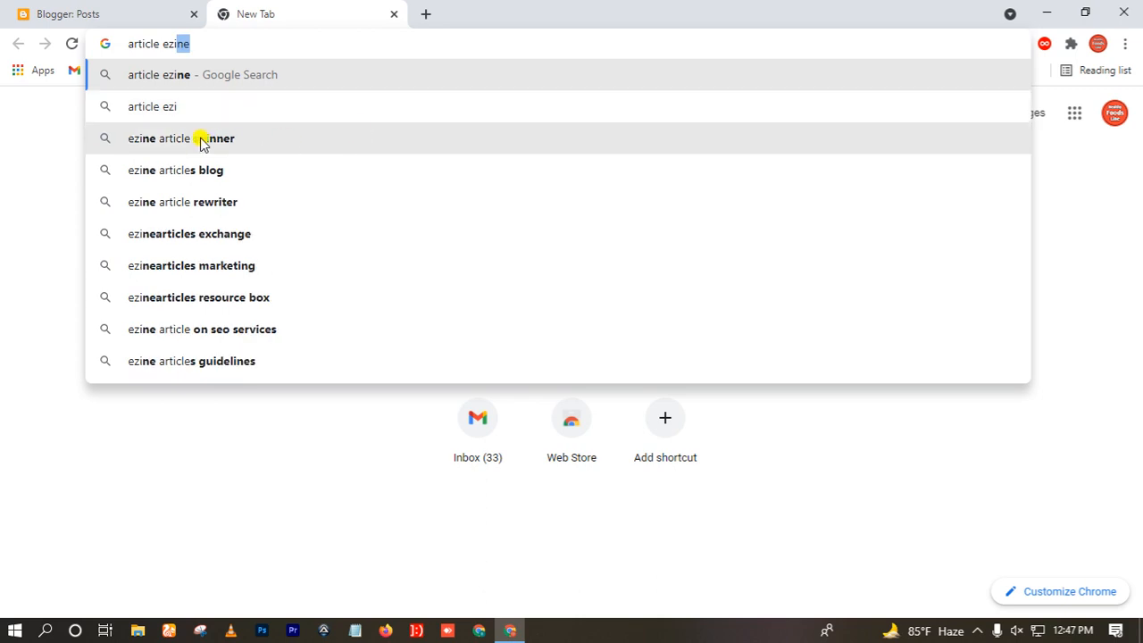
click(186, 76)
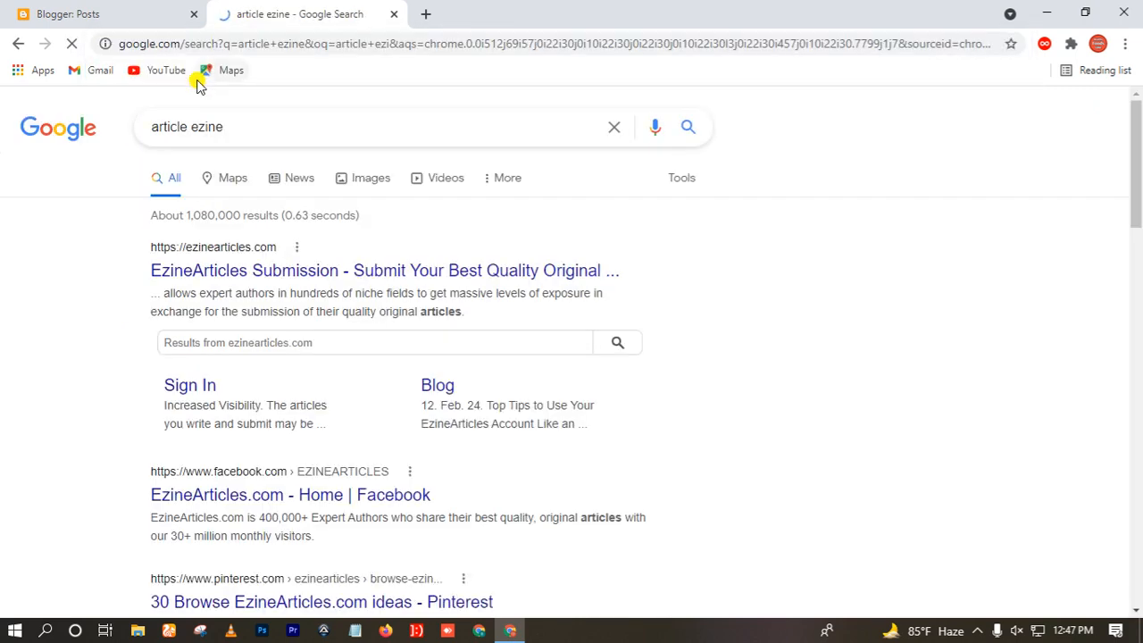
click(275, 273)
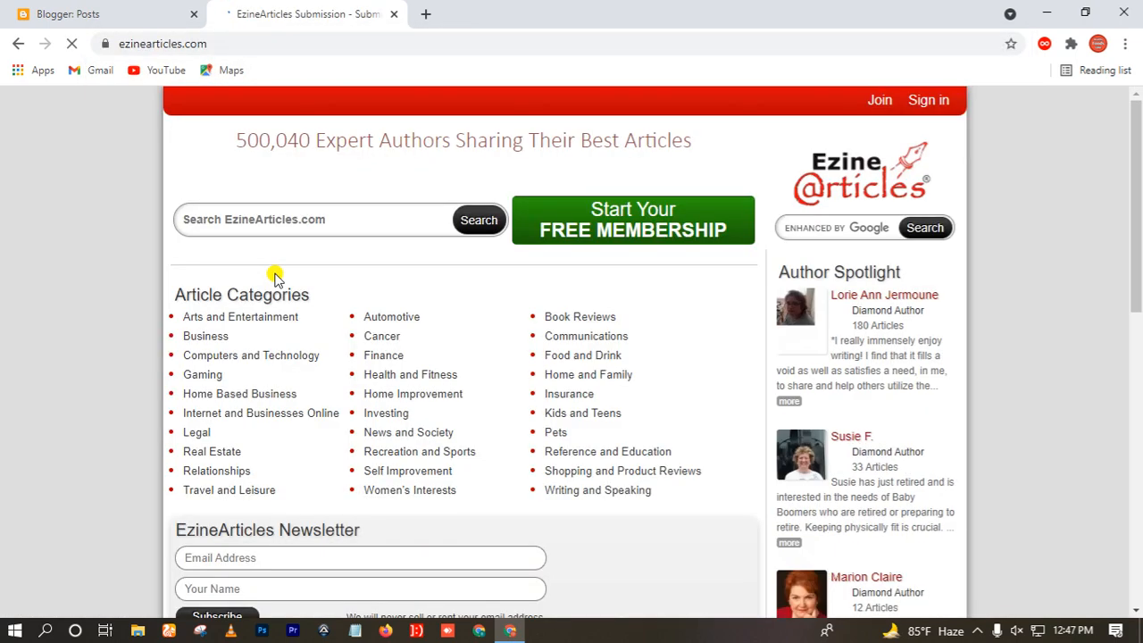
Search EzineArticles for "healthy" and open the article "Discover Just How a Quick Weight Loss Can Be a Healthy Weight Management".
click(239, 387)
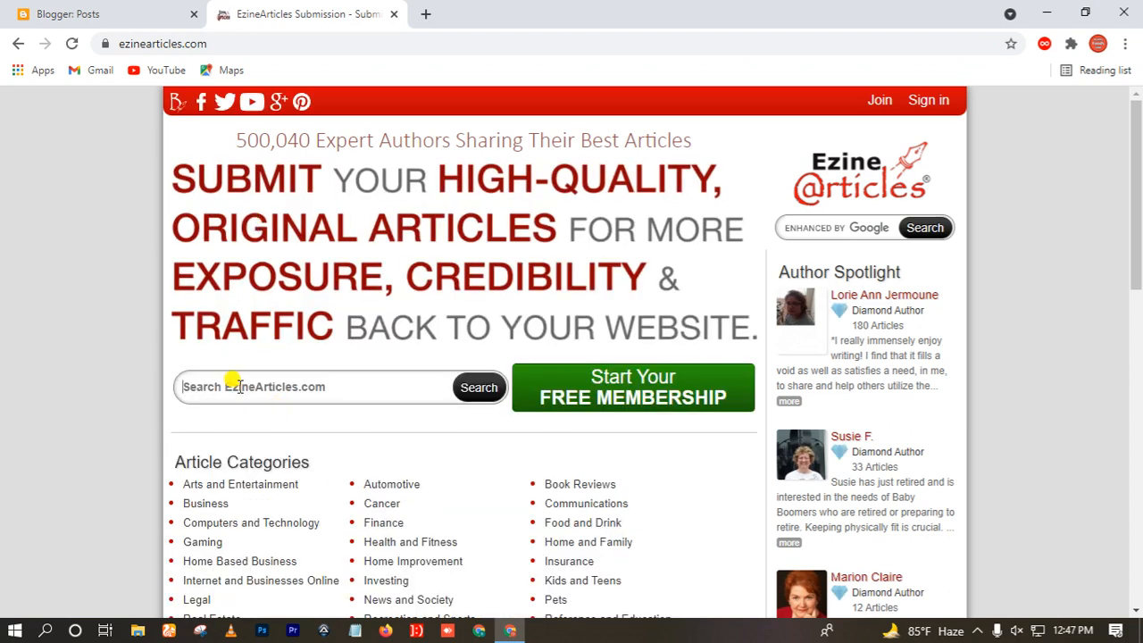
text(healthy)
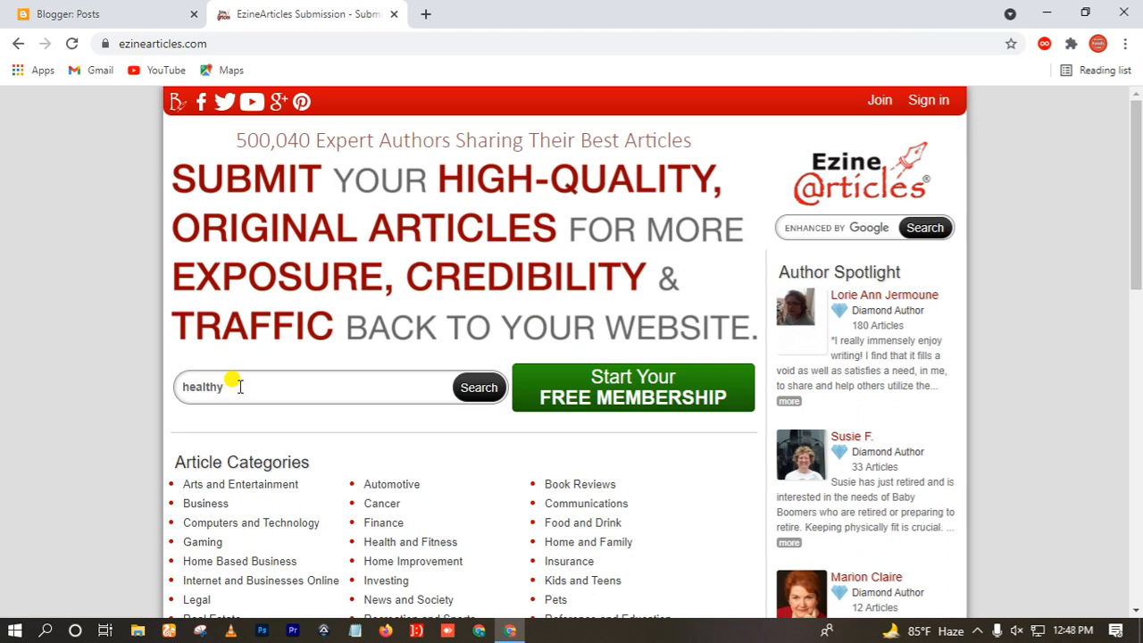
click(479, 396)
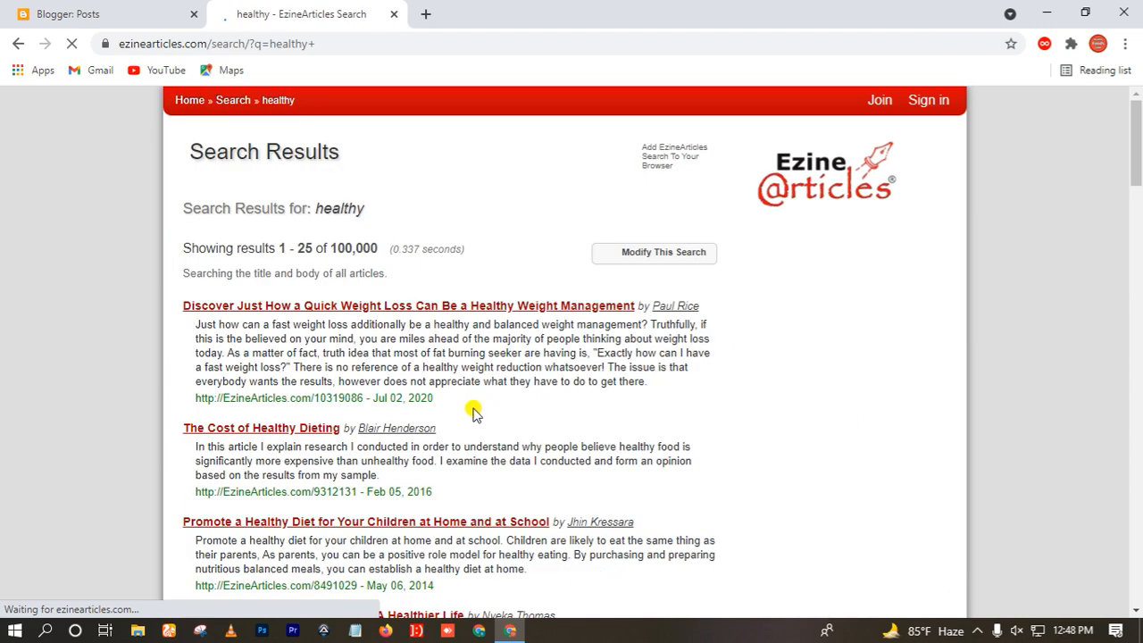
click(437, 306)
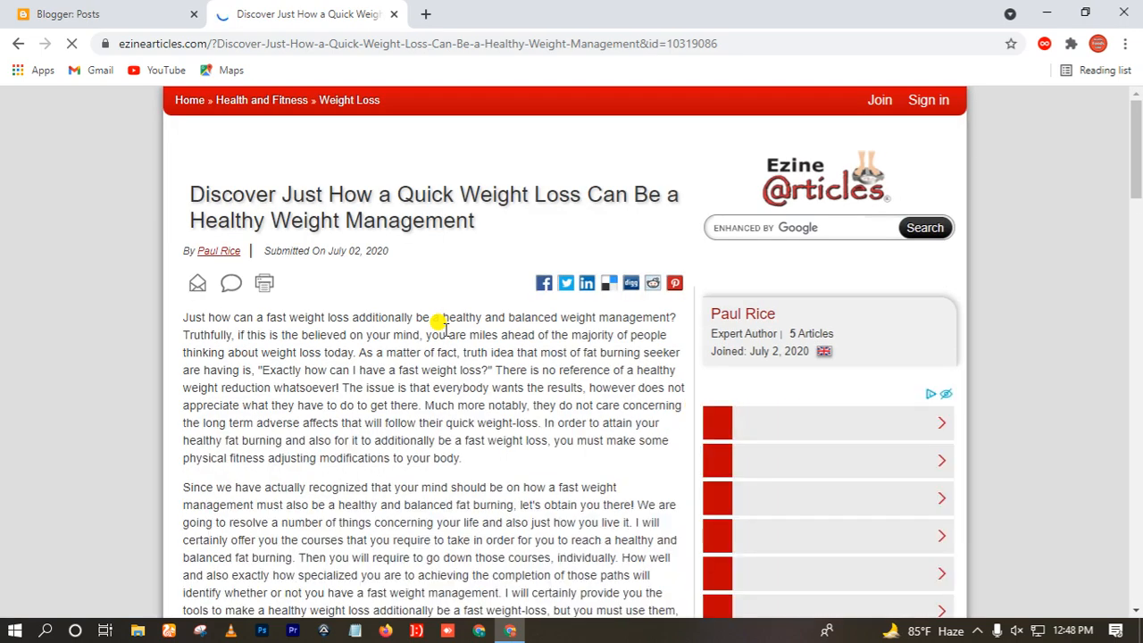
Copy the article's whole body text, from the first paragraph through the website link before the site owner line.
scroll(446, 339, down, 2)
scroll(460, 375, down, 1)
scroll(384, 352, up, 2)
drag(183, 233, 767, 191)
click(831, 173)
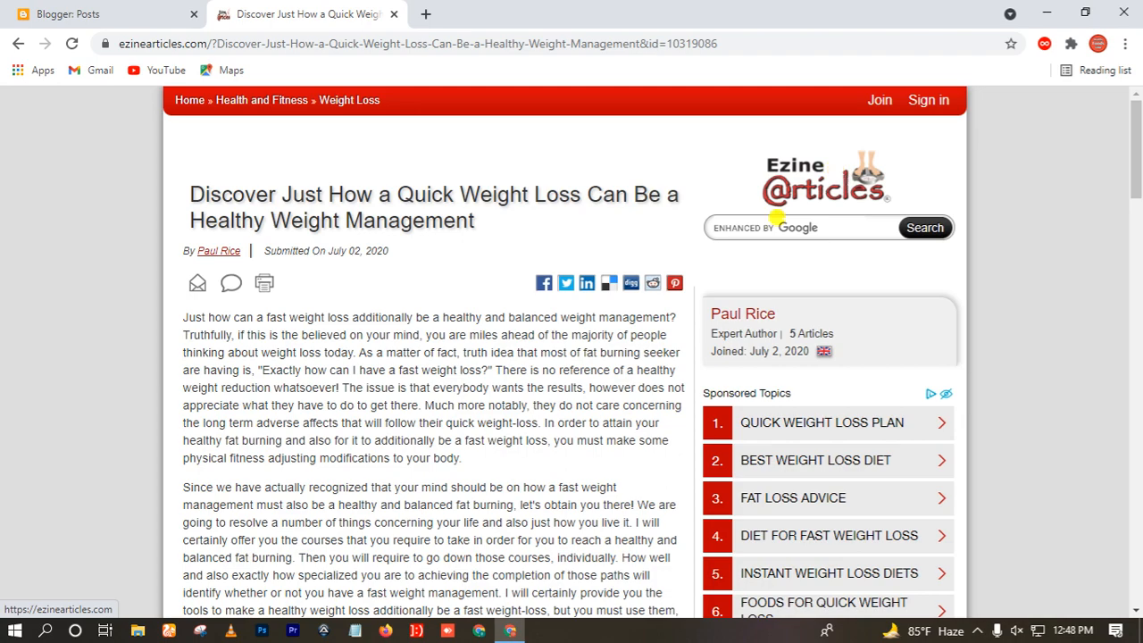
scroll(351, 273, down, 1)
drag(183, 232, 641, 263)
right_click(693, 266)
click(740, 279)
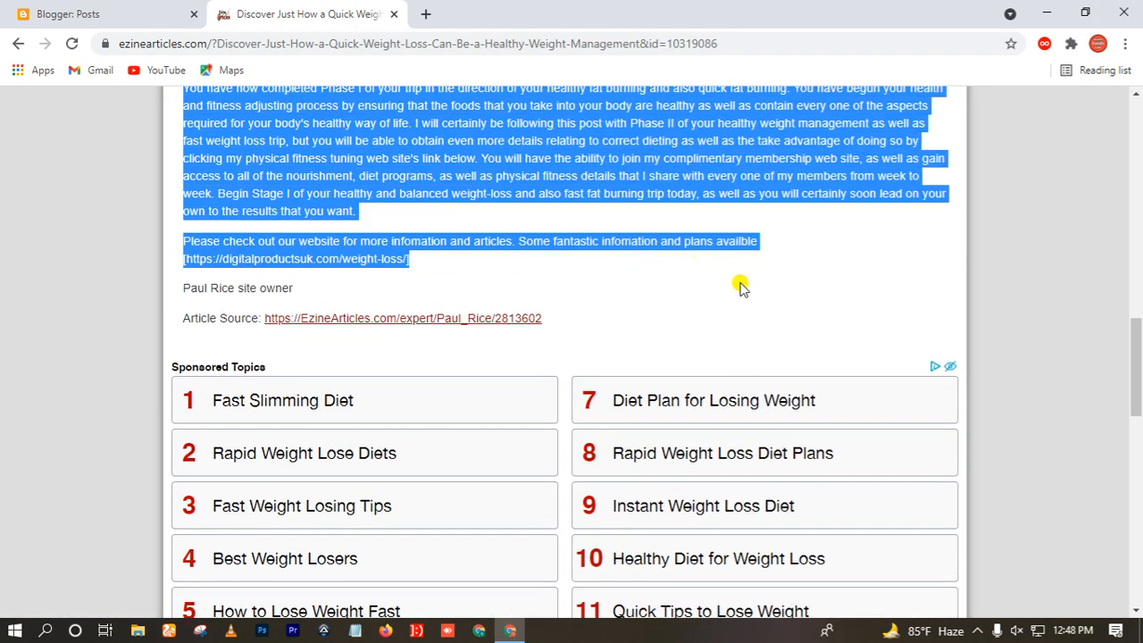
Create a new post in Blogger and paste the copied article text into its body.
click(81, 12)
click(67, 213)
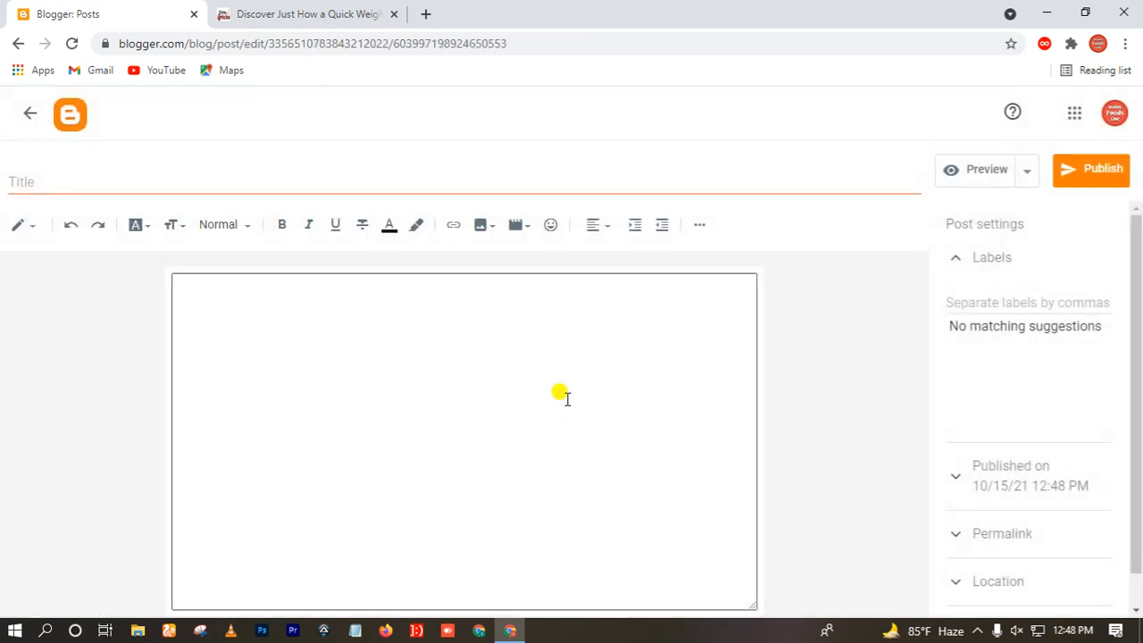
right_click(391, 308)
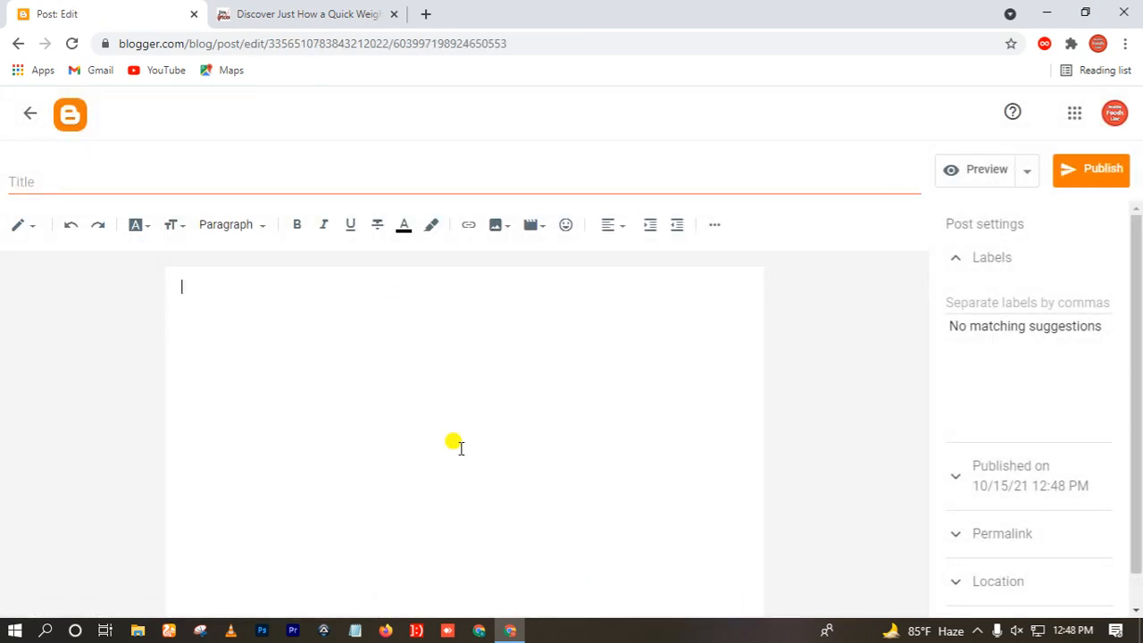
click(459, 439)
scroll(464, 446, up, 3)
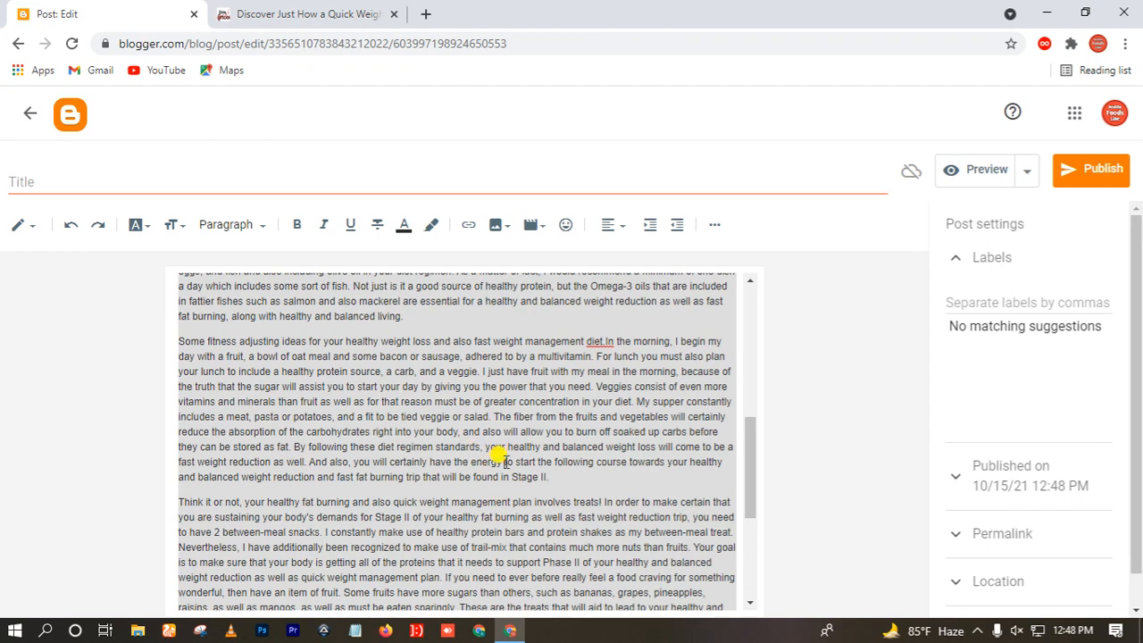
scroll(535, 447, up, 5)
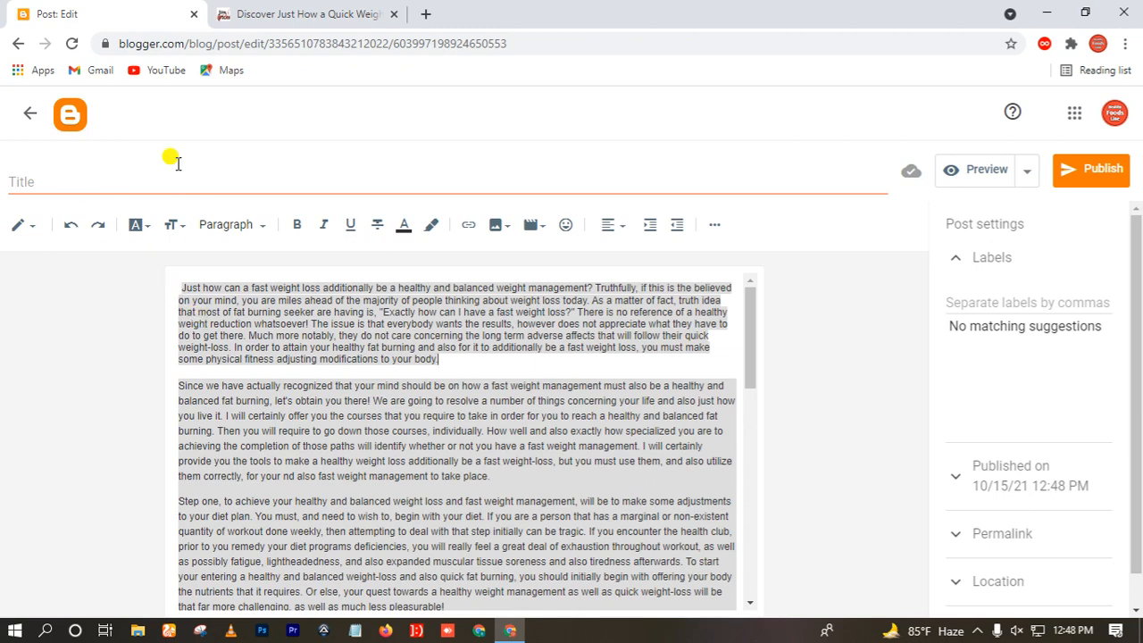
Copy the headline "Discover Just How a Quick Weight Loss Can Be a Healthy Weight Management" from the EzineArticles page into the Blogger post's title.
click(299, 14)
scroll(357, 348, up, 15)
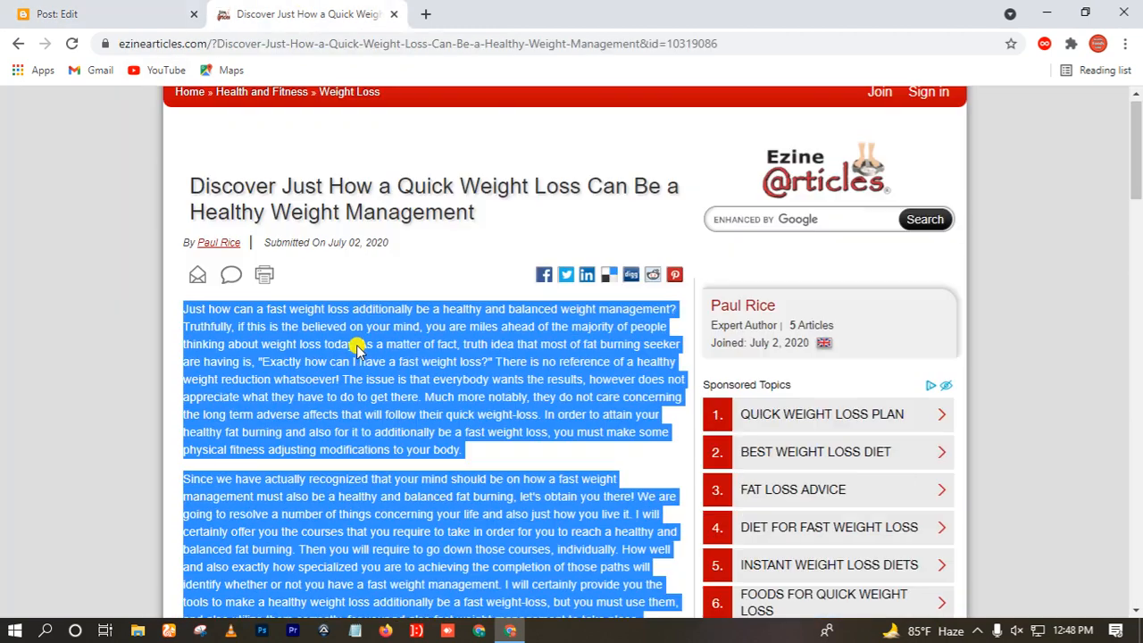
drag(188, 175, 163, 178)
click(507, 221)
right_click(507, 221)
click(470, 215)
right_click(221, 182)
click(246, 189)
click(55, 14)
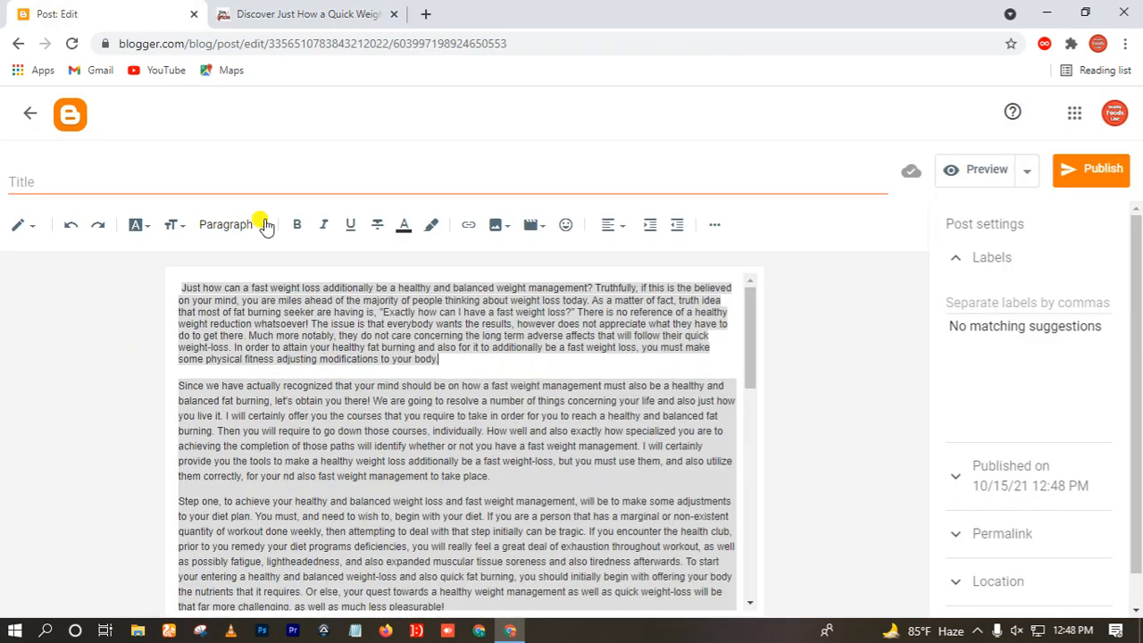
right_click(181, 179)
click(245, 321)
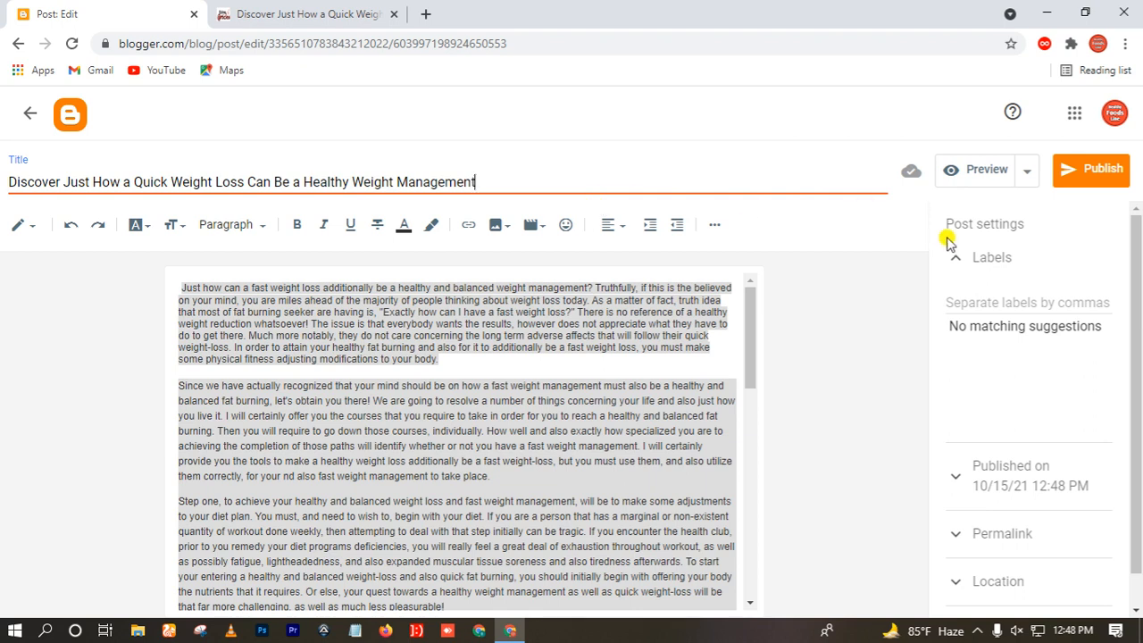
Add the label "healthy" to the post.
click(953, 296)
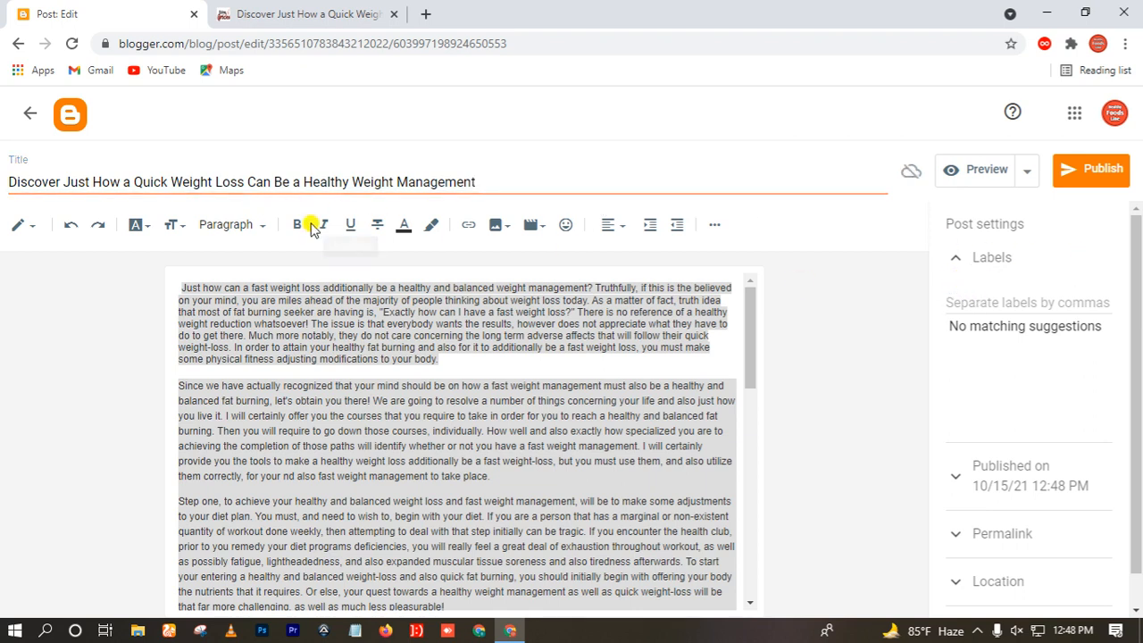
click(964, 294)
text(healthy)
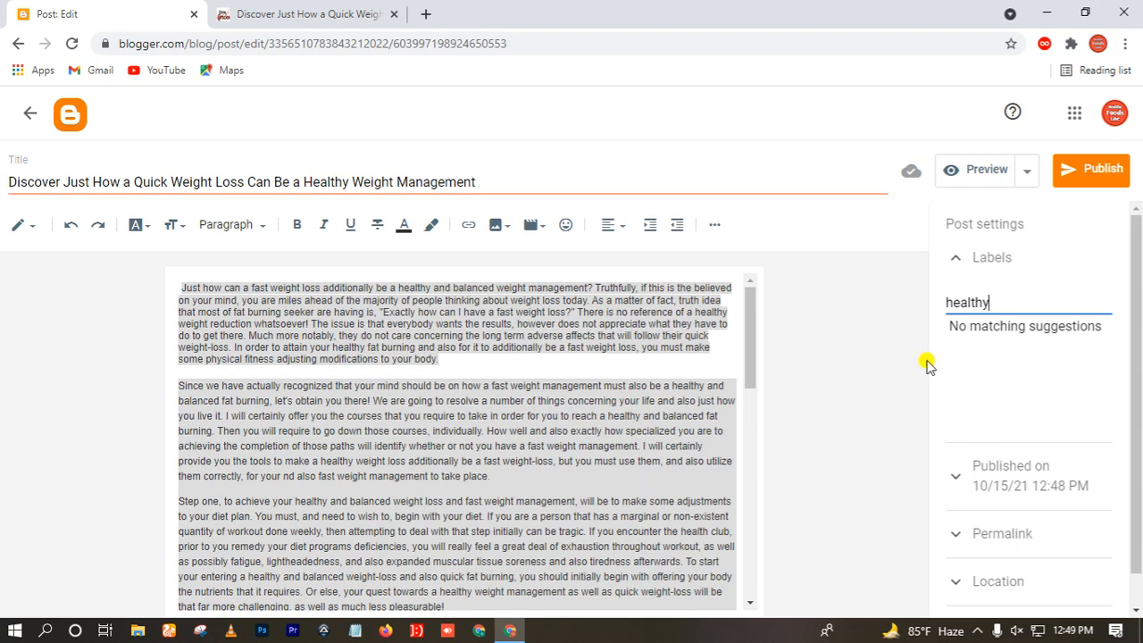
scroll(502, 324, down, 6)
scroll(375, 353, up, 4)
scroll(376, 353, up, 2)
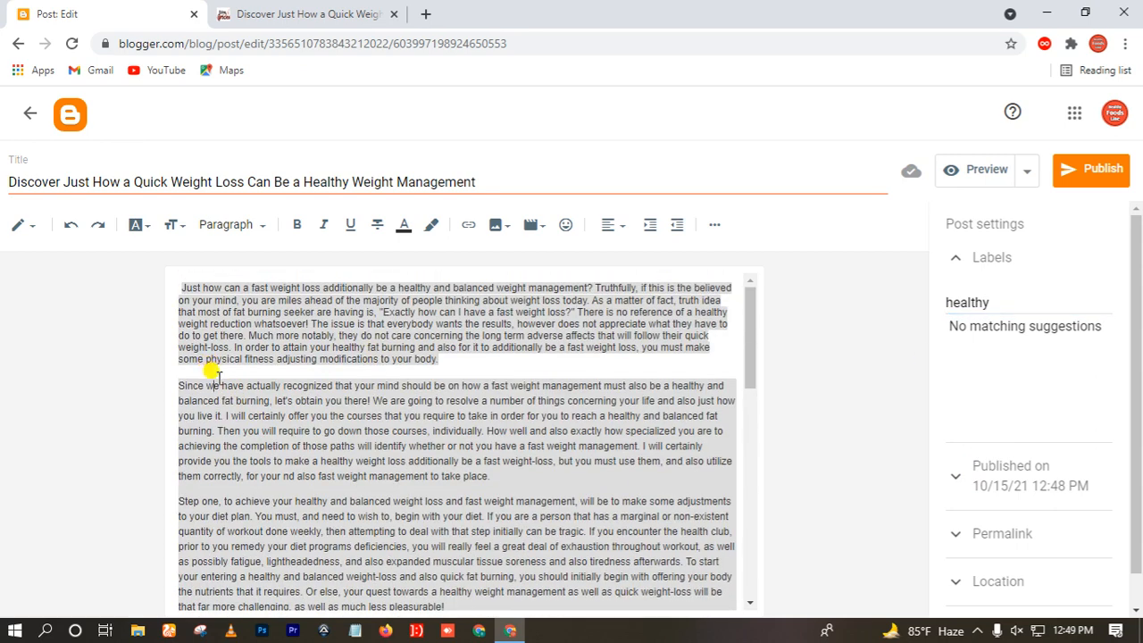
Insert an empty line between the post's first and second paragraphs, and open a new browser tab.
key(Return)
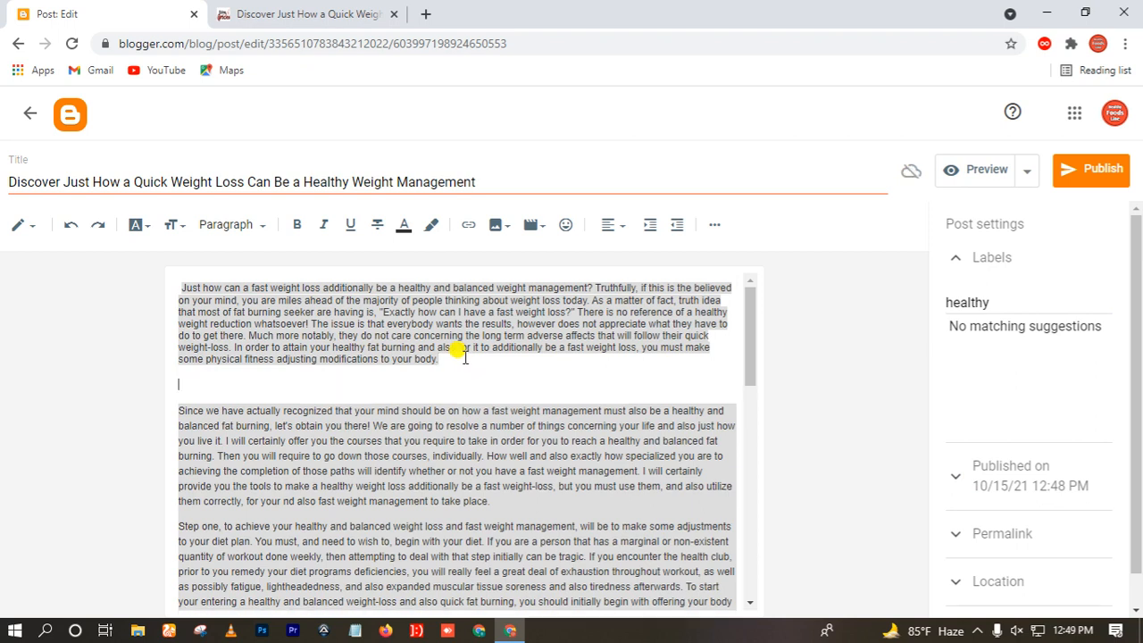
click(425, 13)
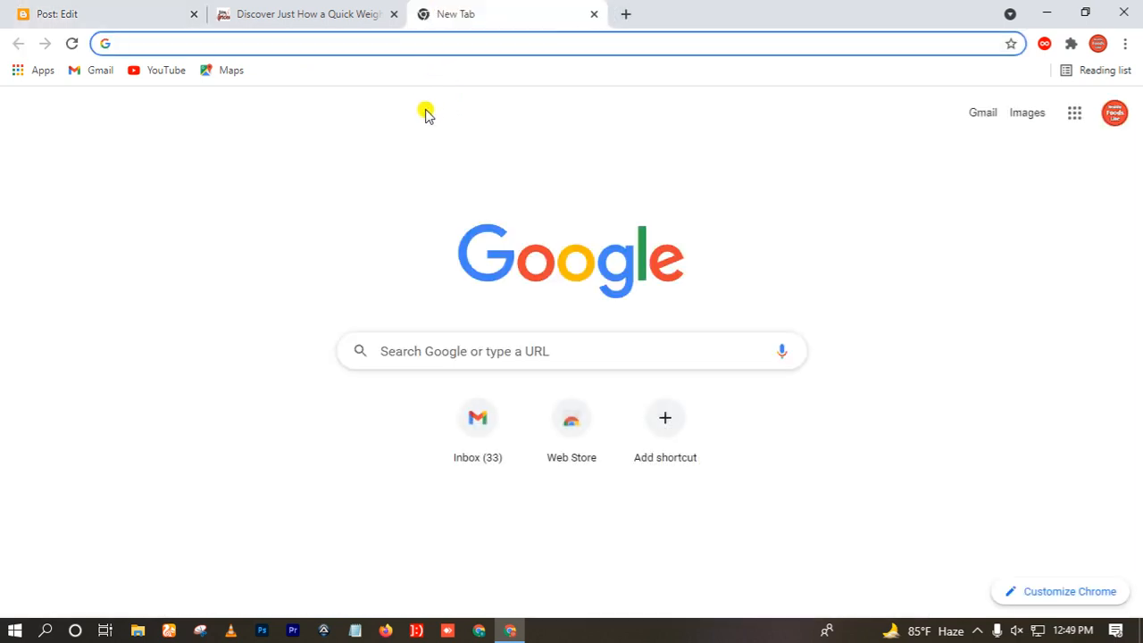
text(hea:l)
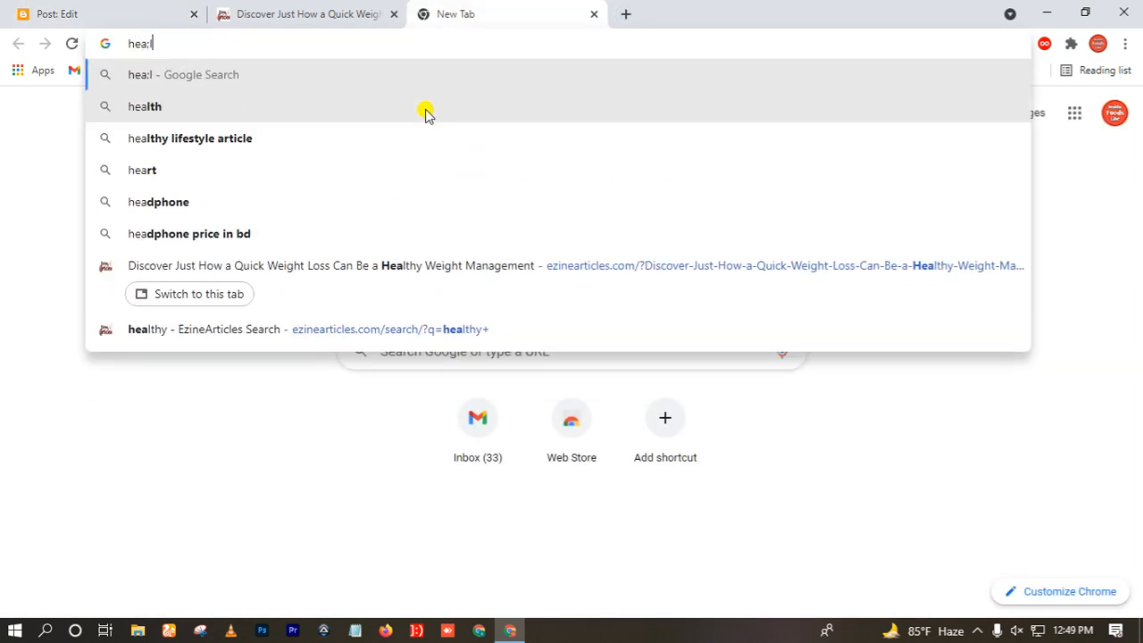
text(rthgy)
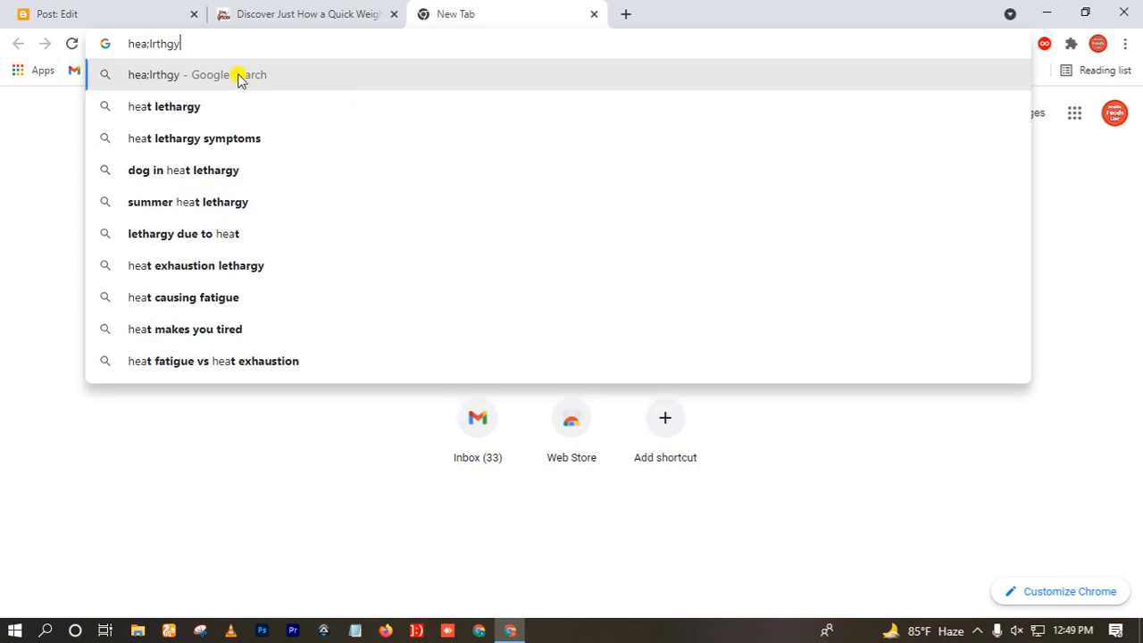
key(BackSpace)
key(BackSpace)
key(BackSpace)
key(BackSpace)
key(BackSpace)
key(BackSpace)
key(BackSpace)
key(BackSpace)
key(BackSpace)
key(BackSpace)
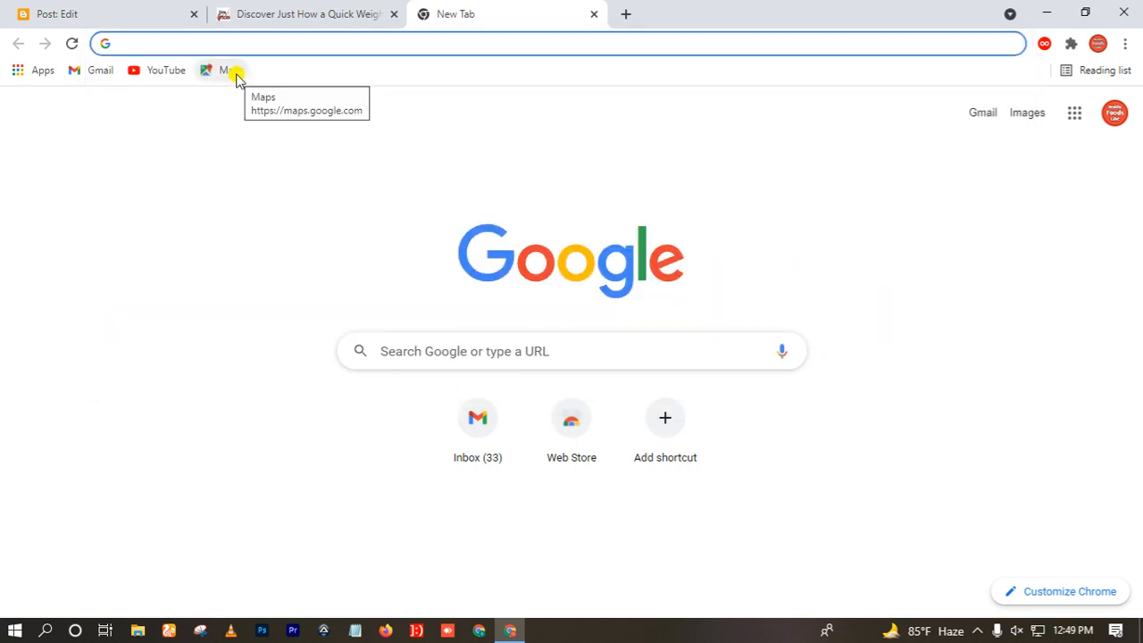
Search Google for "healthy" and show the image results.
text(h)
text(lthy)
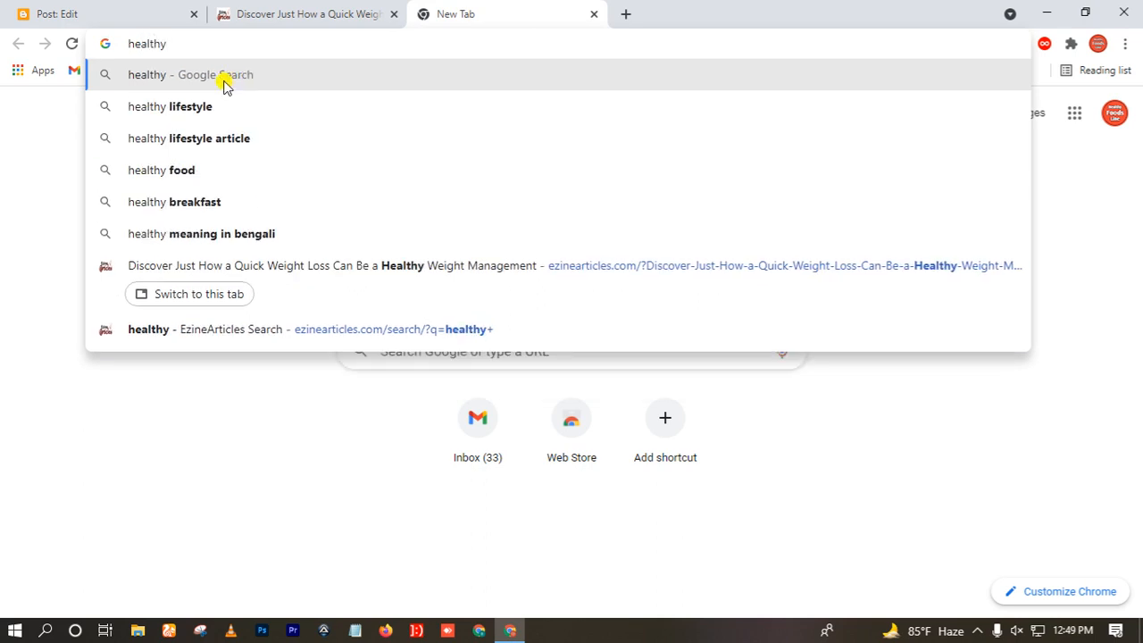
click(225, 77)
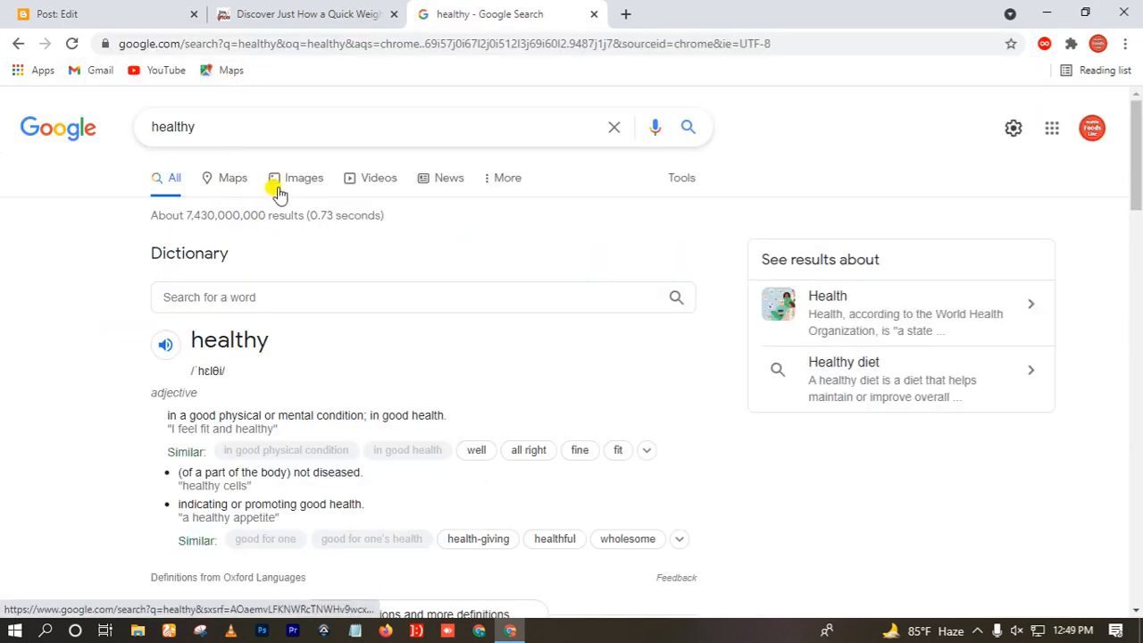
click(301, 178)
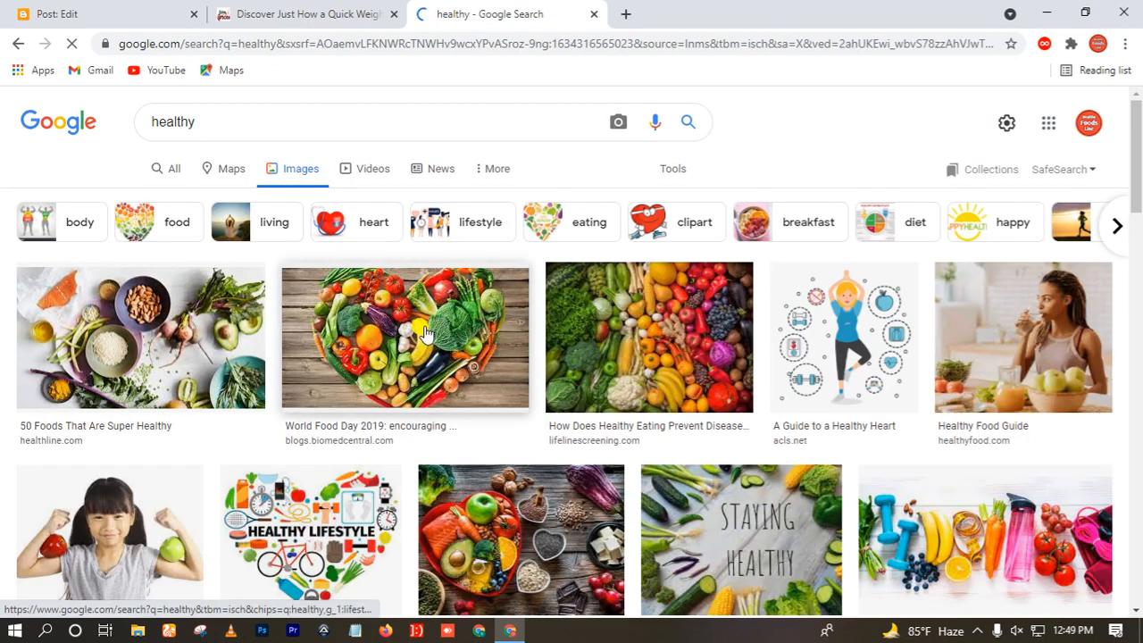
Save the heart-shaped vegetable picture from the World Food Day 2019 result into the Music folder as a JPEG image.
click(424, 361)
right_click(809, 254)
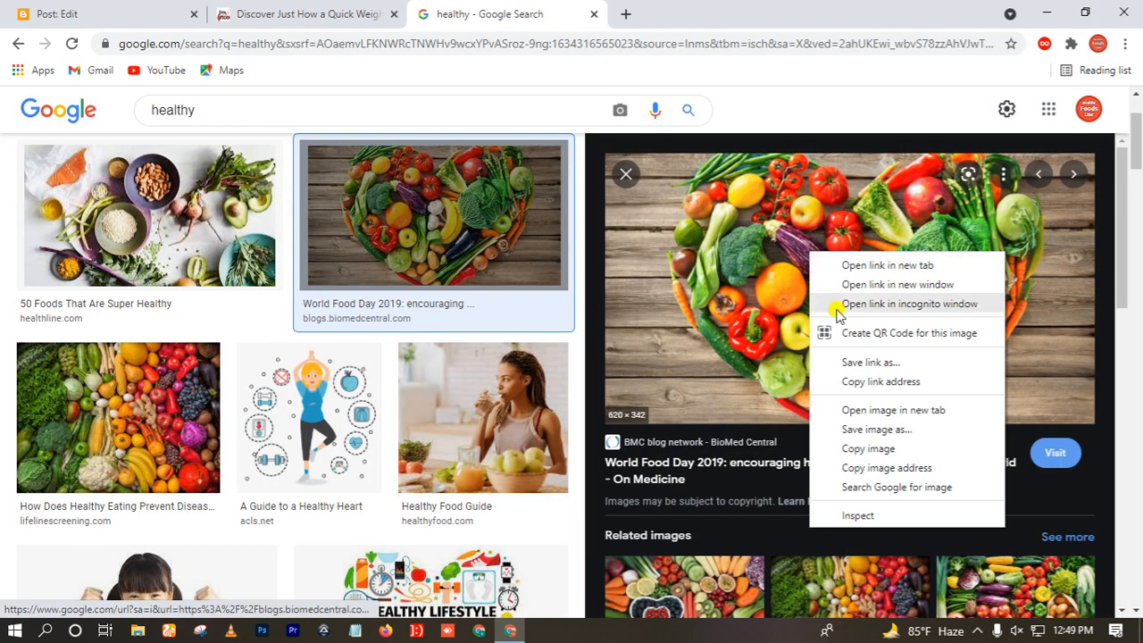
click(882, 432)
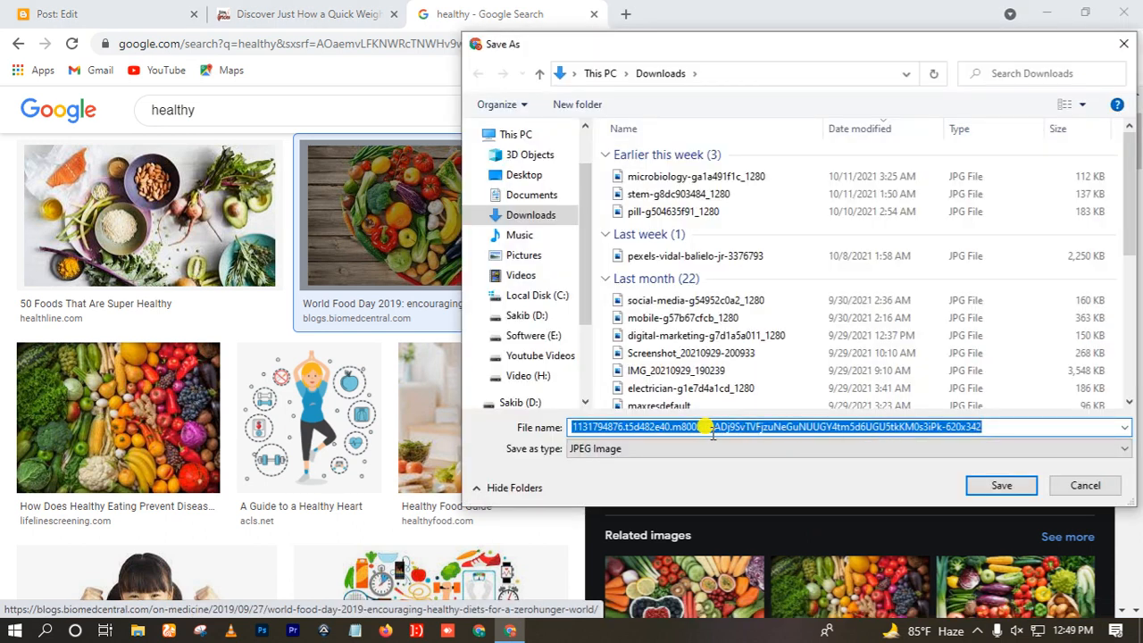
click(505, 235)
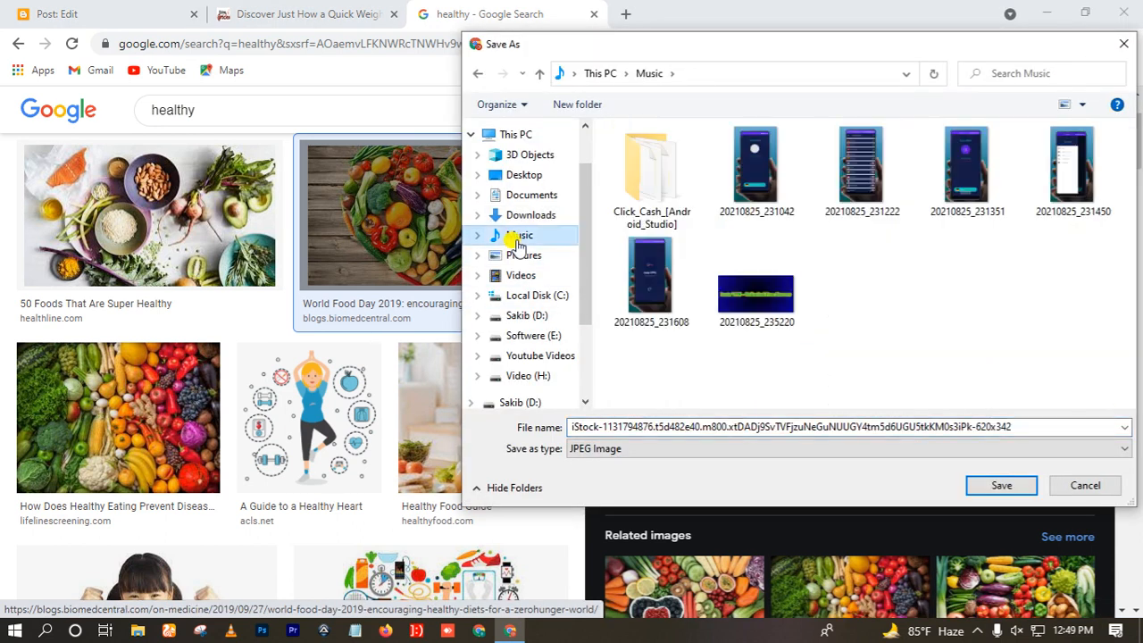
click(1000, 486)
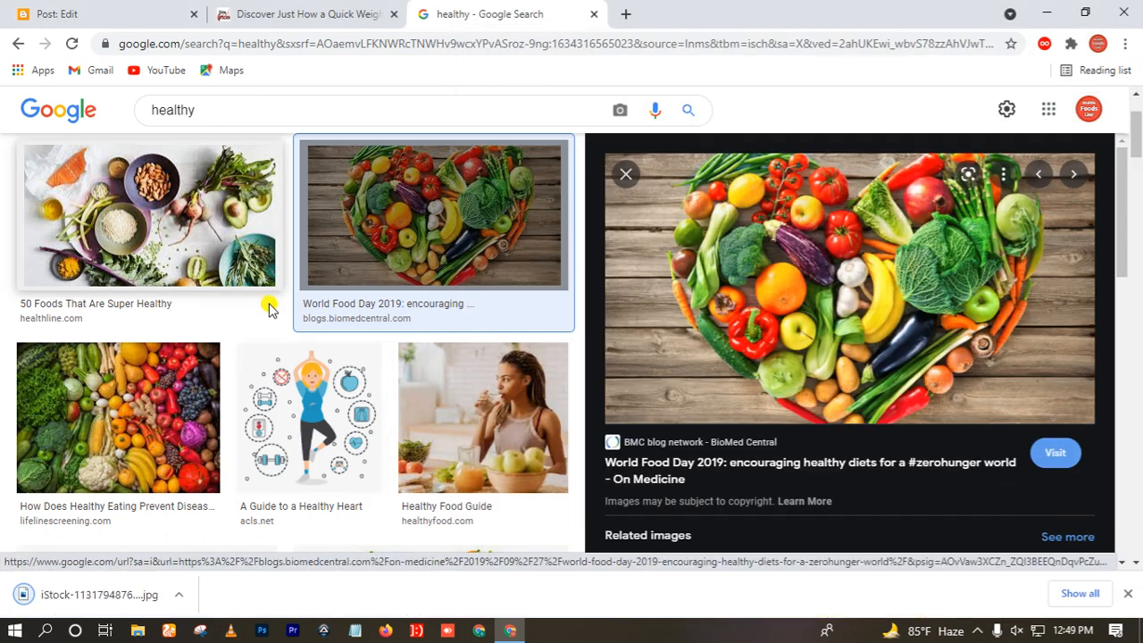
Upload the saved vegetable heart picture from the Music folder into the Blogger post's empty line and set its size to Original.
click(24, 7)
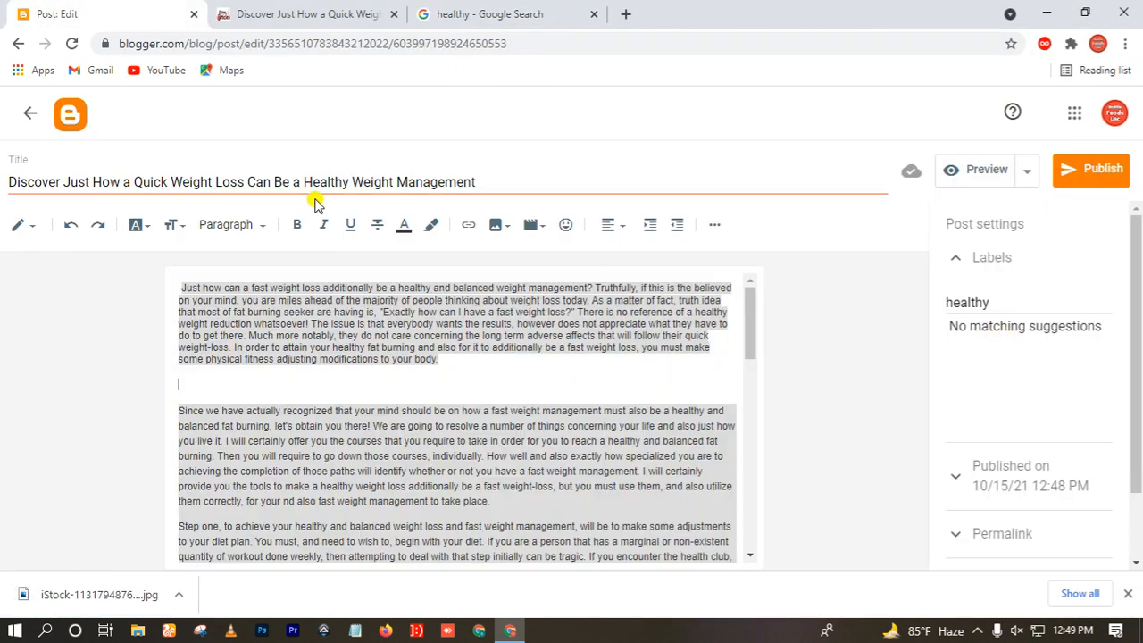
click(493, 226)
click(523, 260)
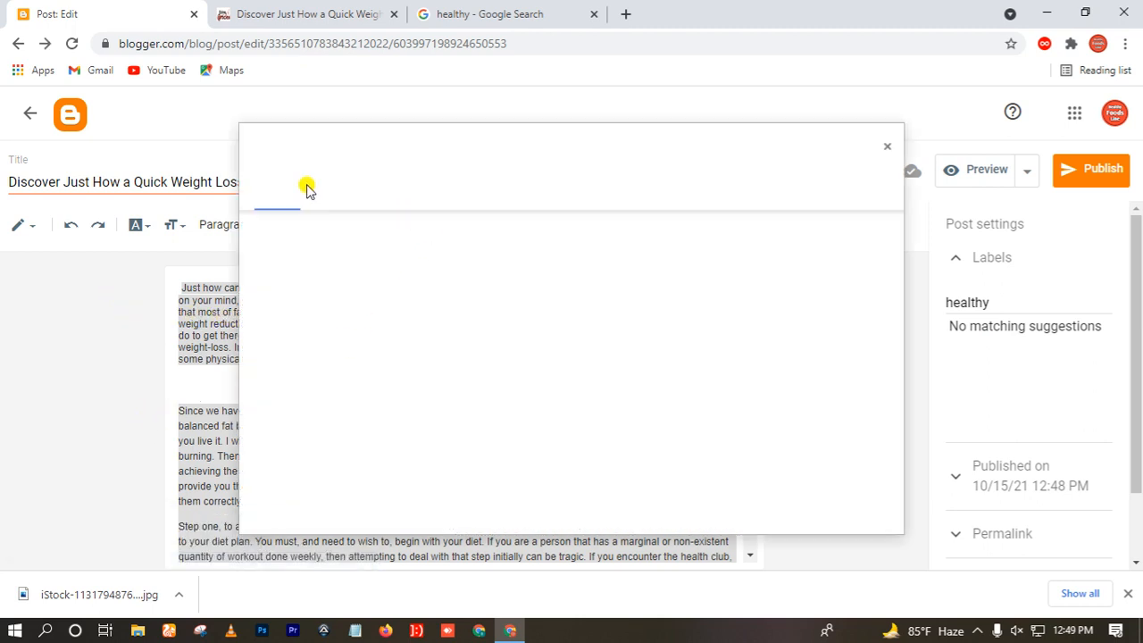
click(284, 237)
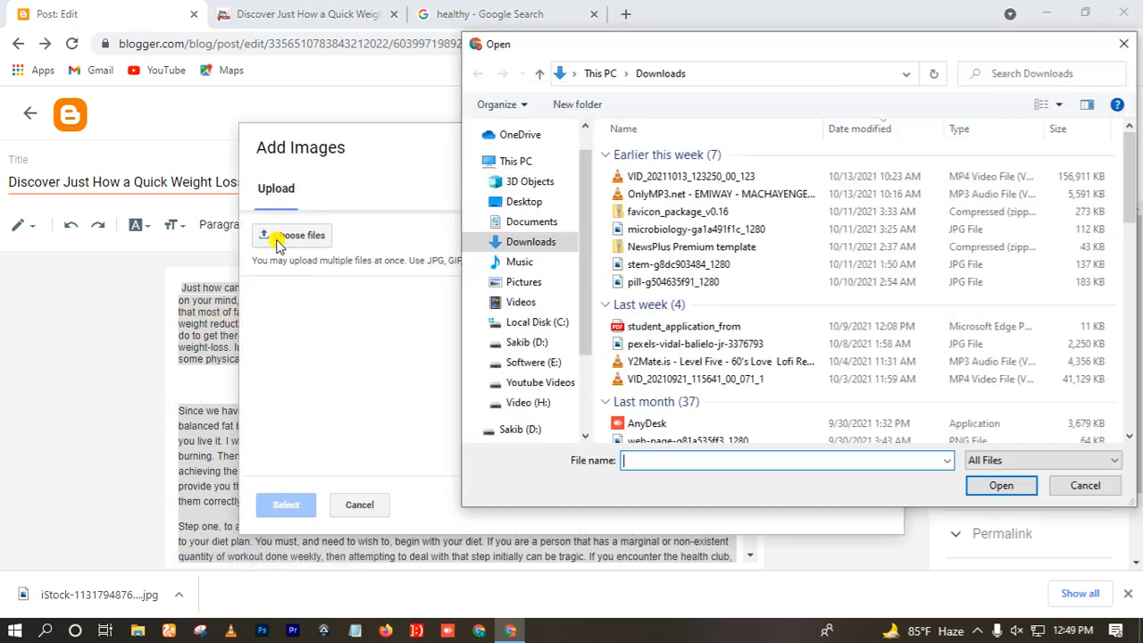
click(519, 261)
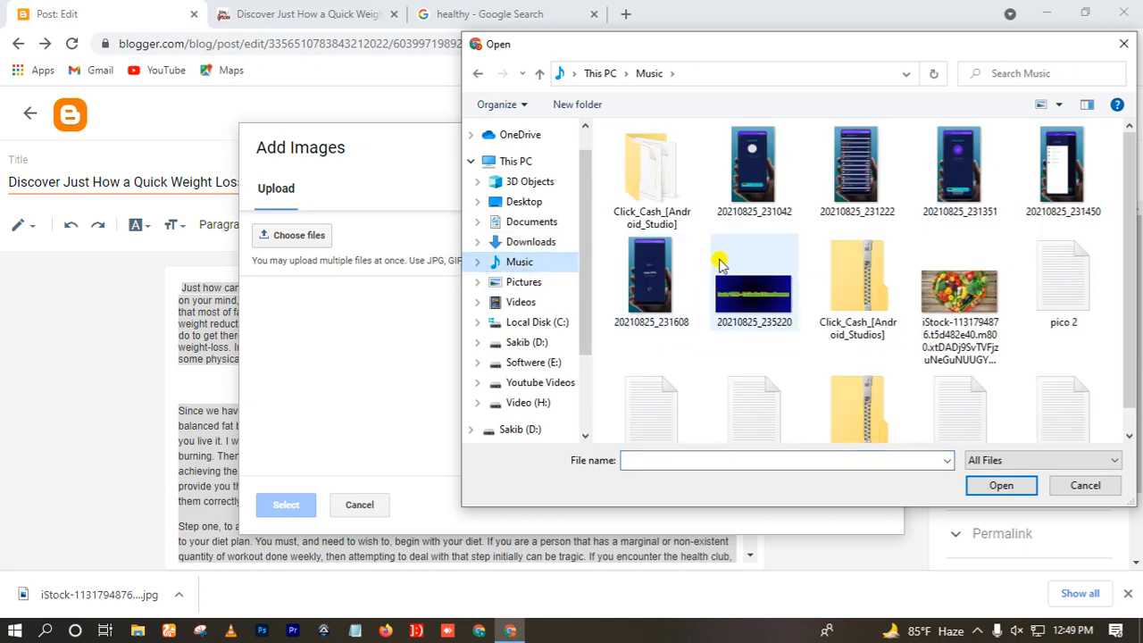
scroll(743, 314, down, 1)
double_click(959, 277)
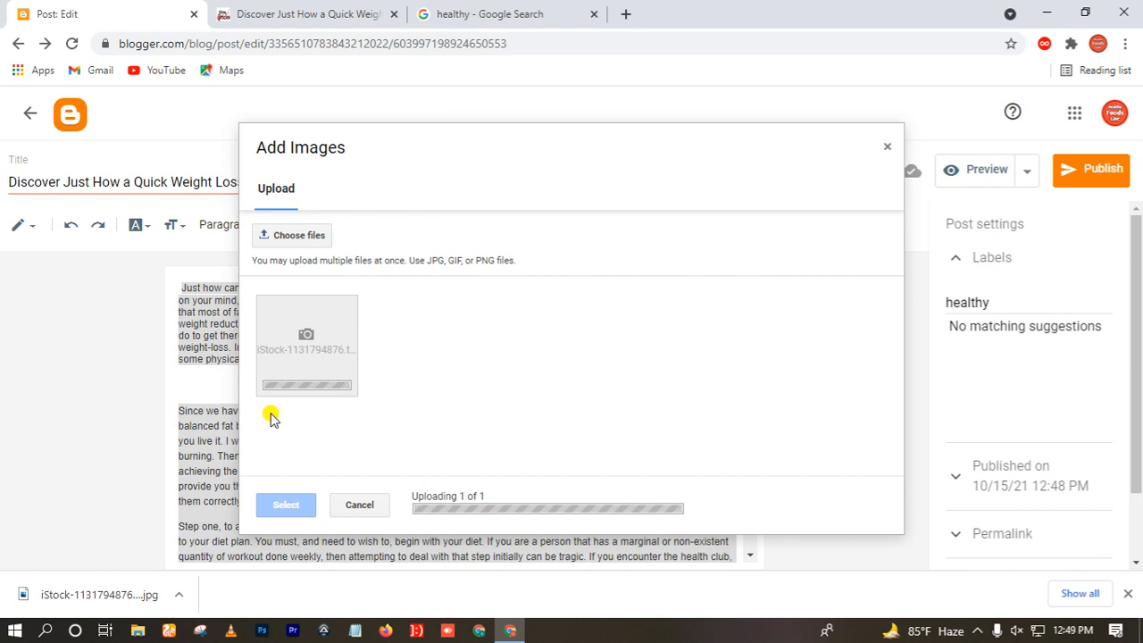
click(285, 504)
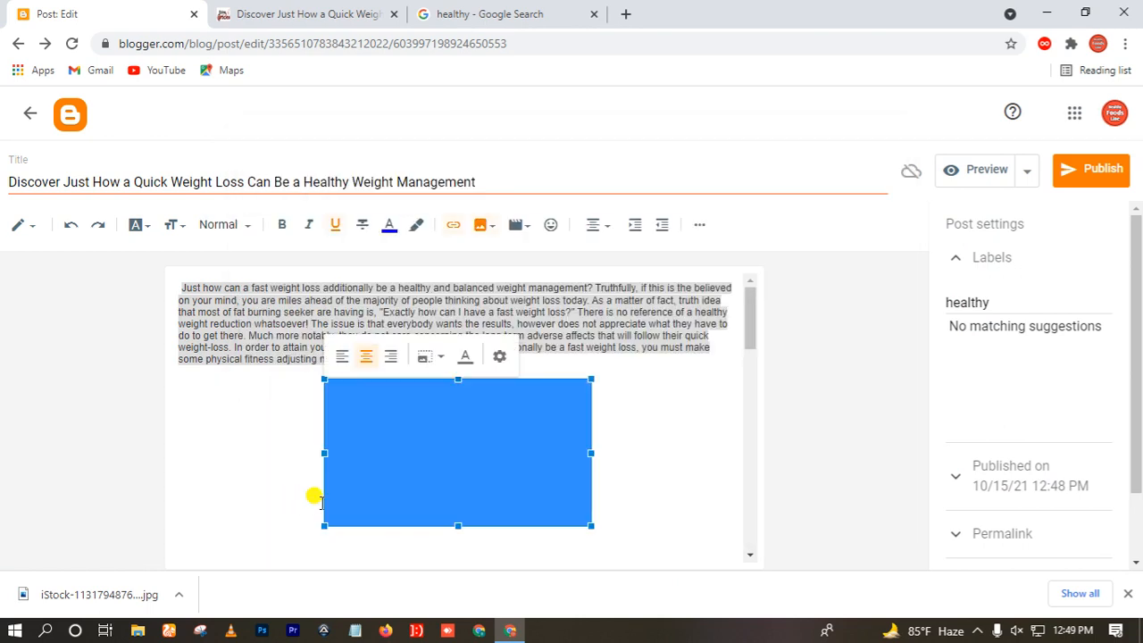
click(426, 358)
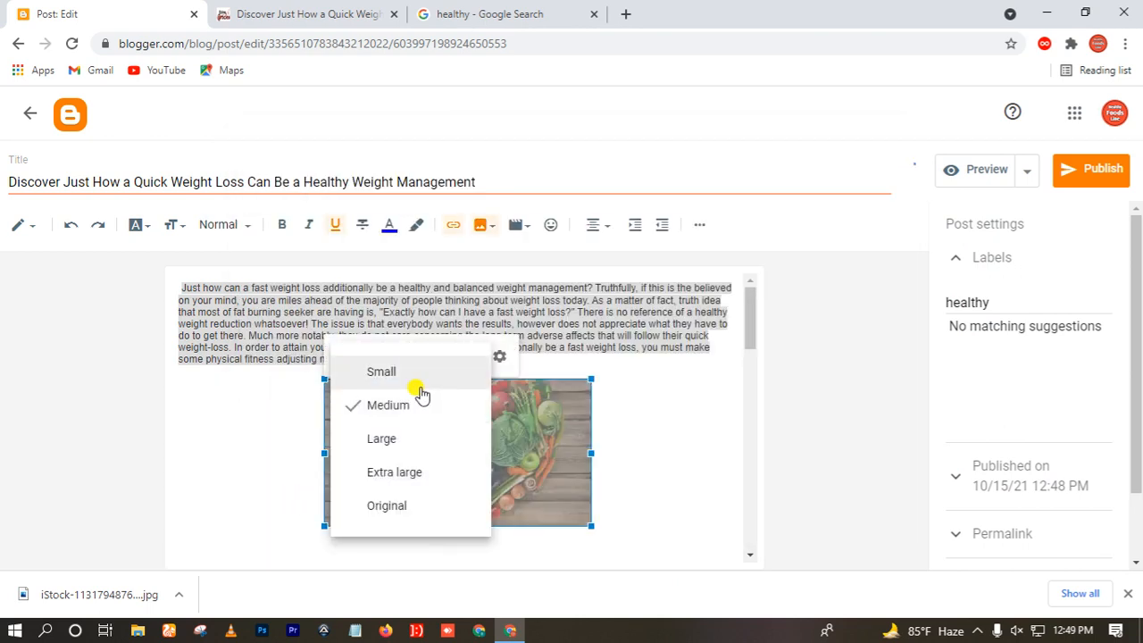
click(393, 506)
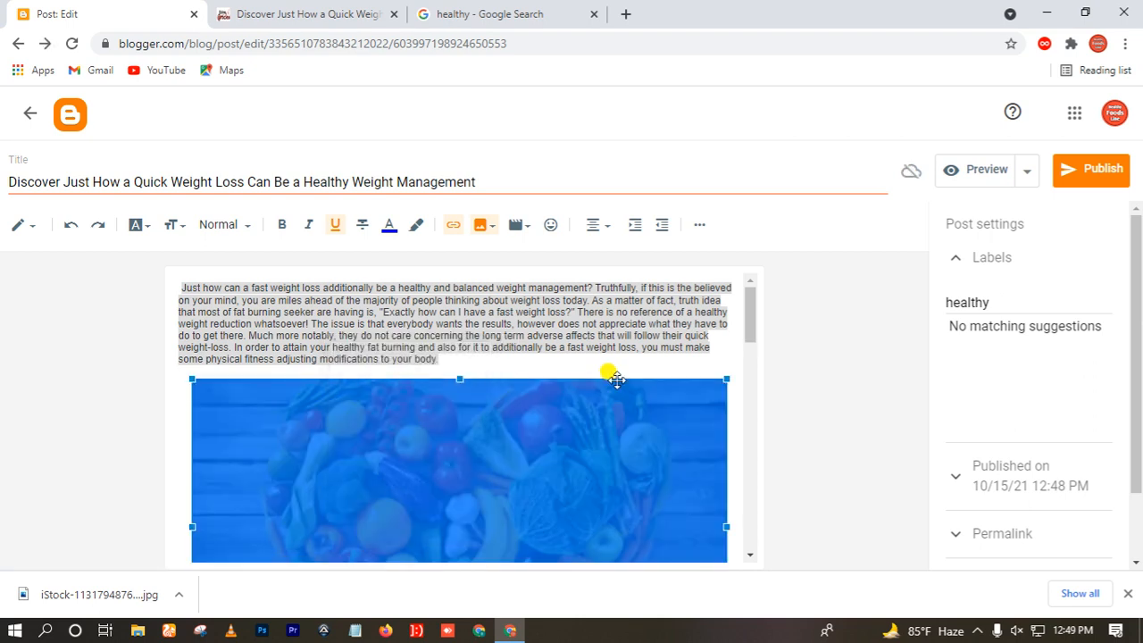
Publish the post to the blog and confirm the publication.
scroll(678, 434, down, 3)
click(1102, 178)
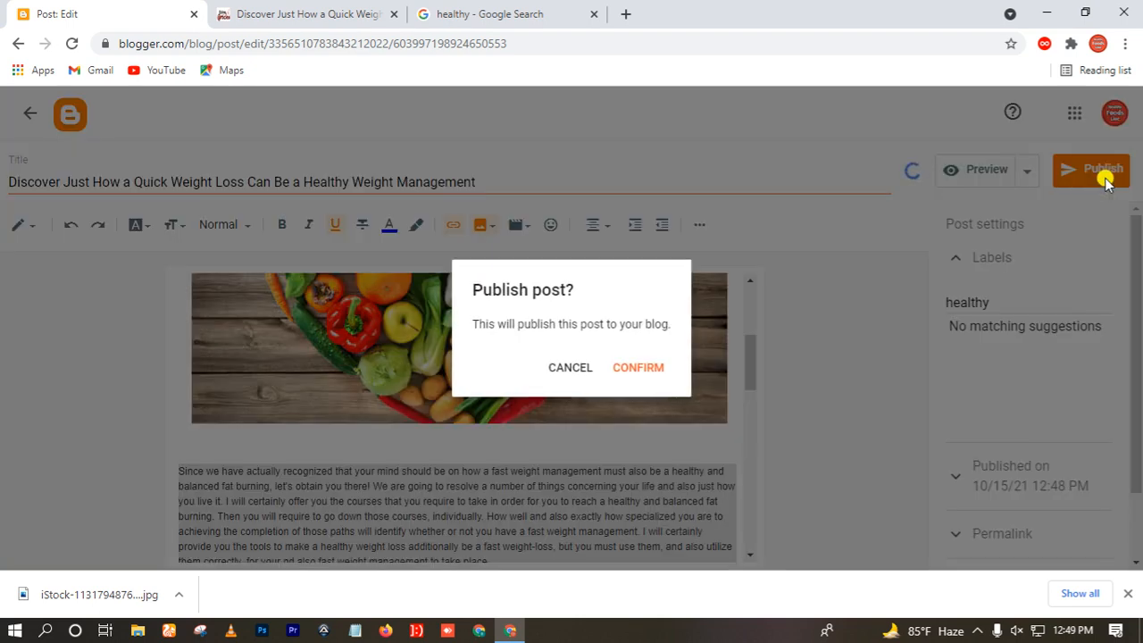
click(624, 379)
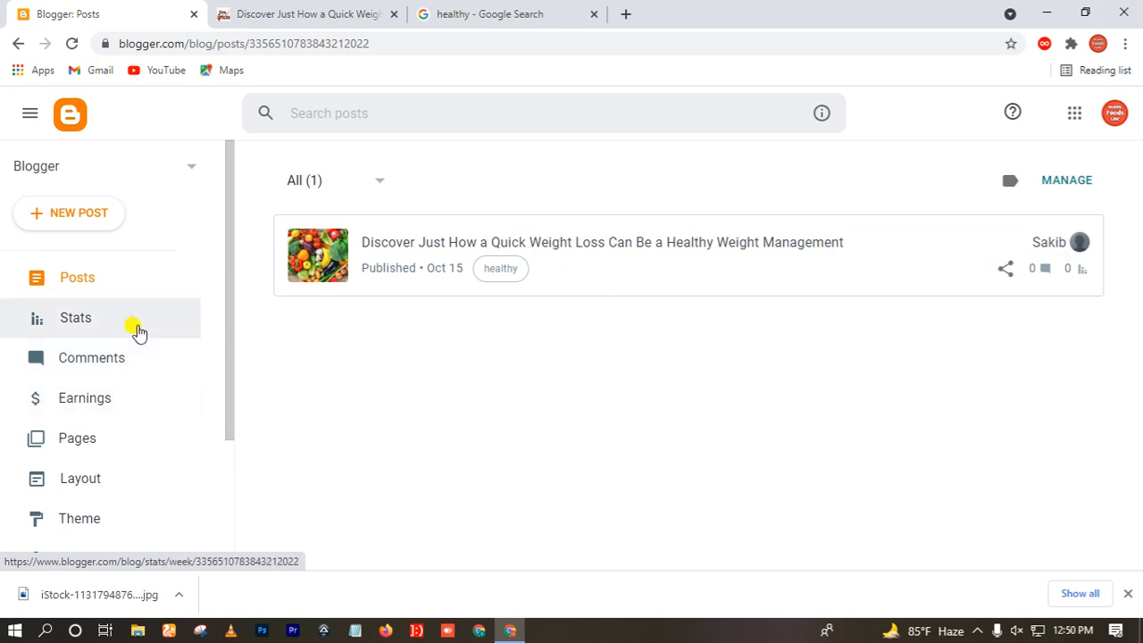
View the live blog, open the full weight-loss post and check its text, image and label down to the comment area.
scroll(94, 517, down, 2)
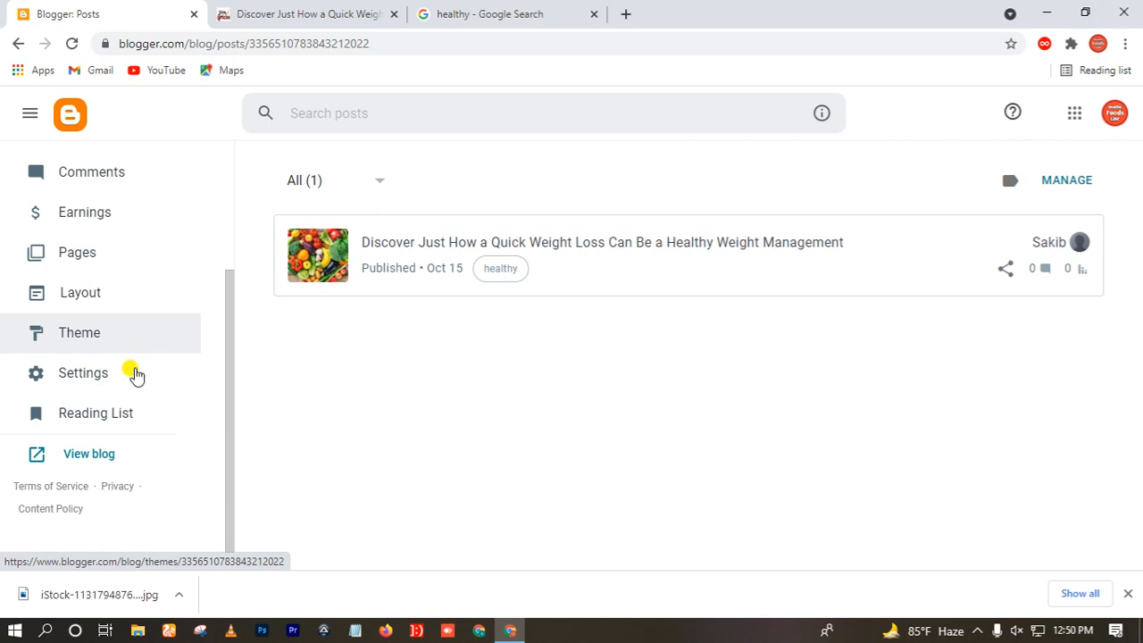
click(107, 454)
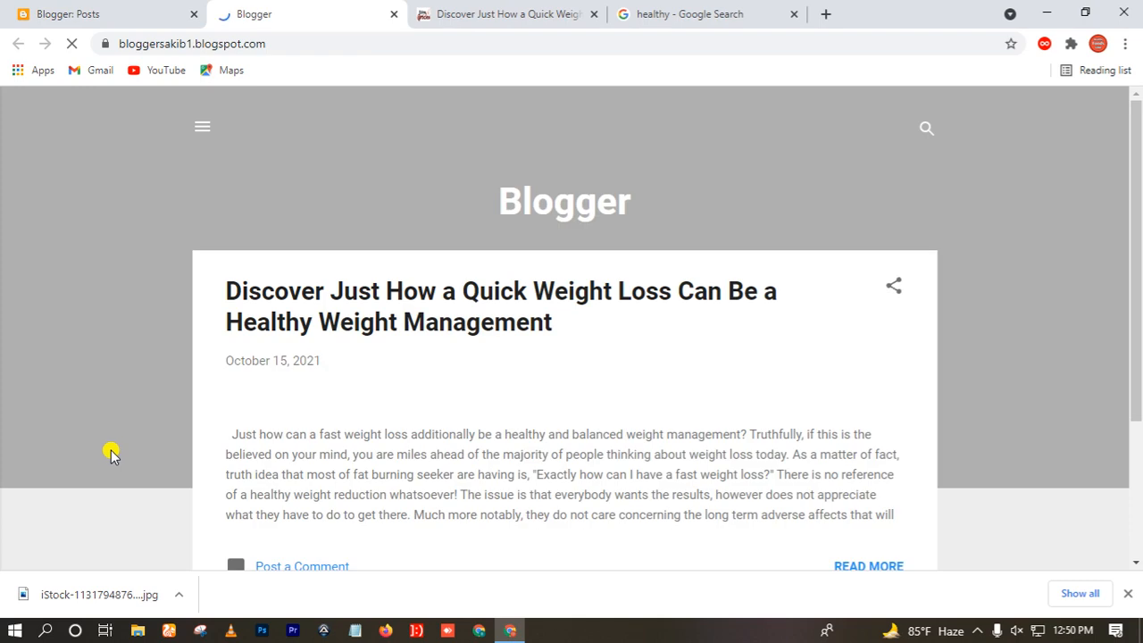
scroll(112, 452, down, 3)
click(848, 362)
scroll(848, 362, down, 3)
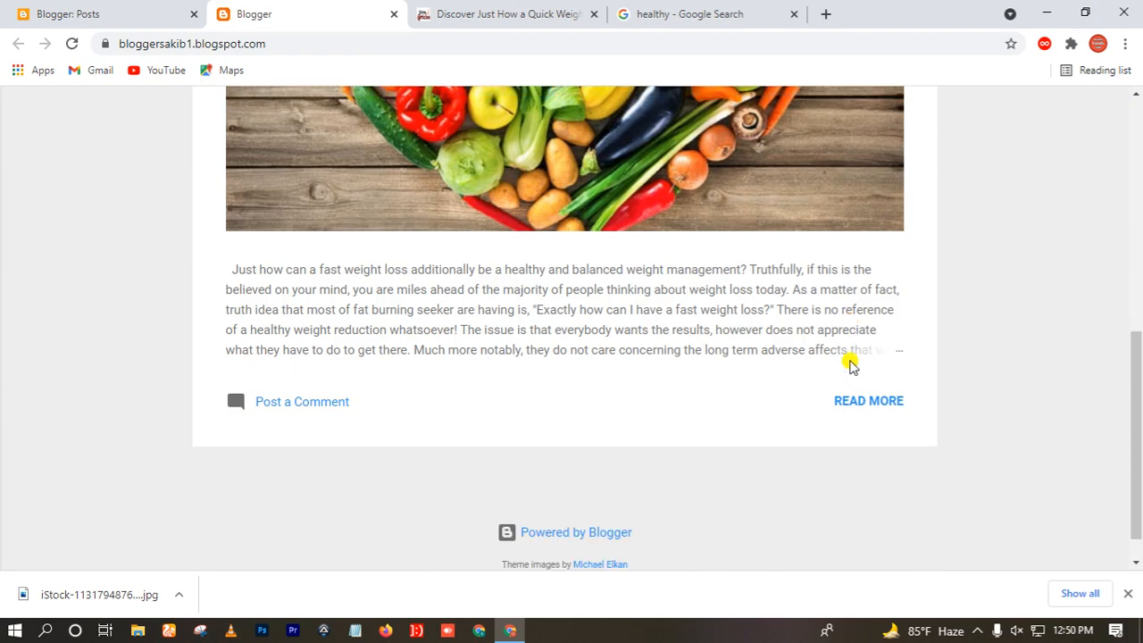
click(849, 362)
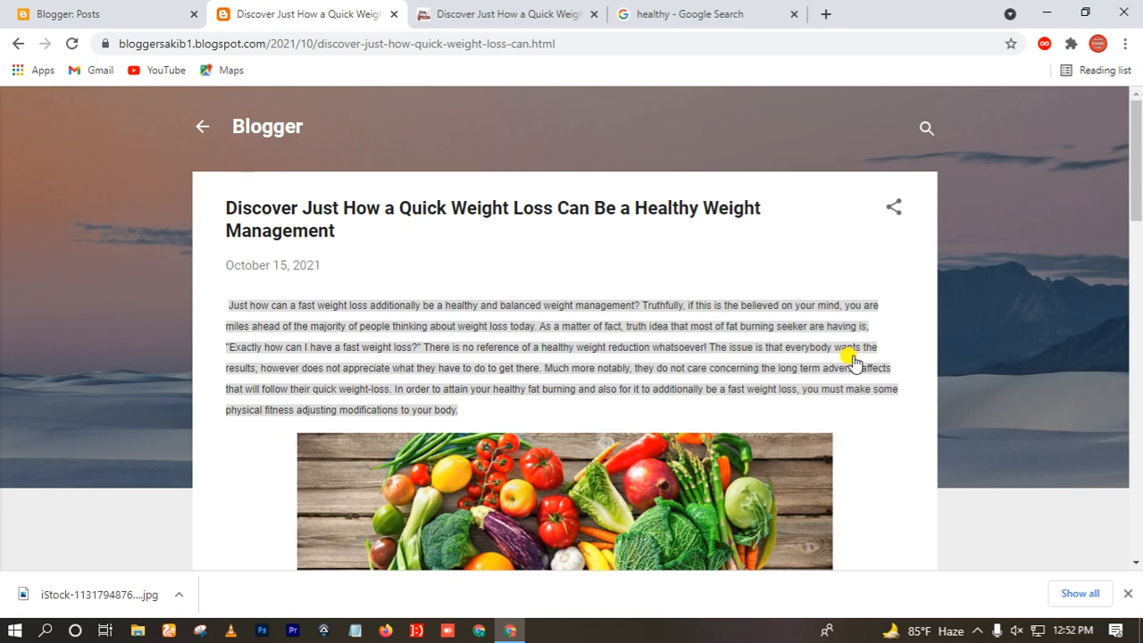
scroll(852, 359, down, 20)
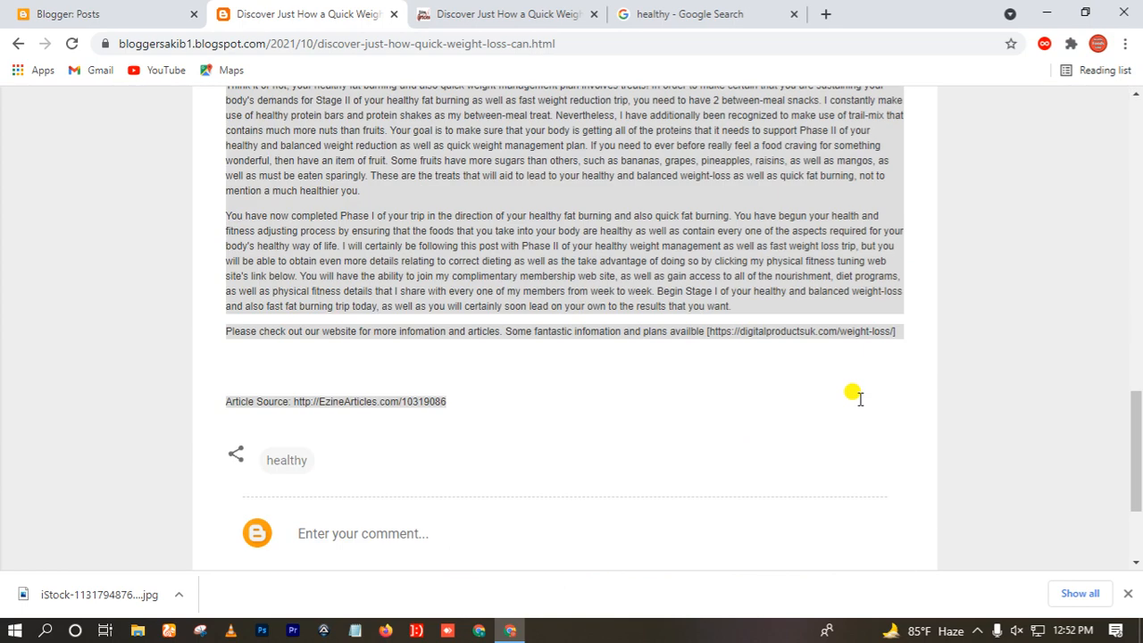
Return to the Blogger dashboard and open the blog's layout page.
click(138, 11)
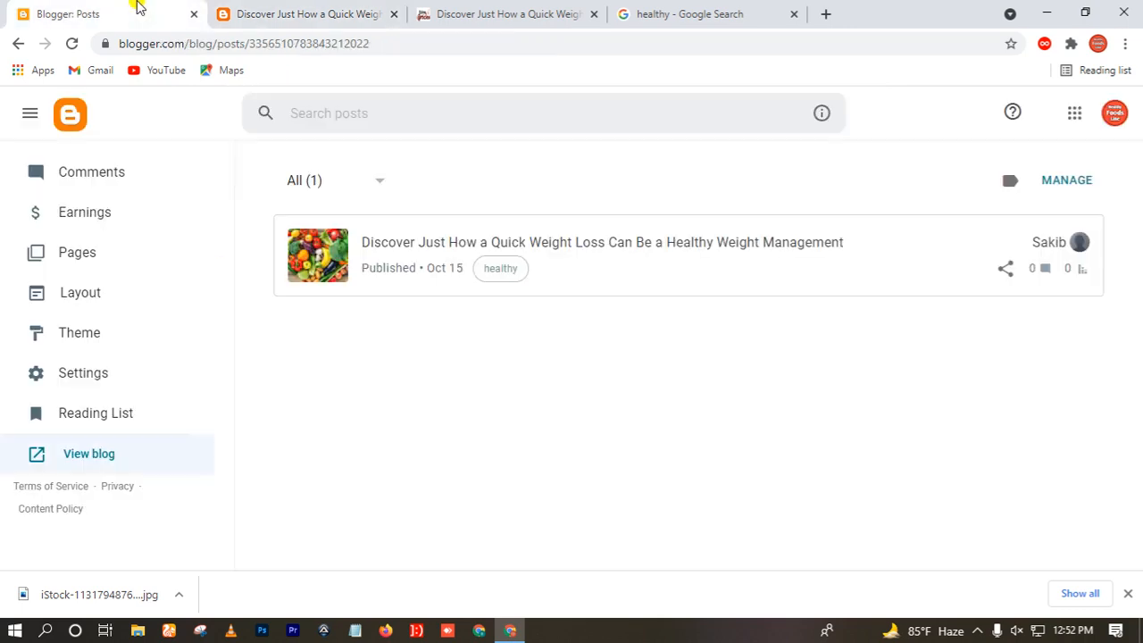
click(147, 292)
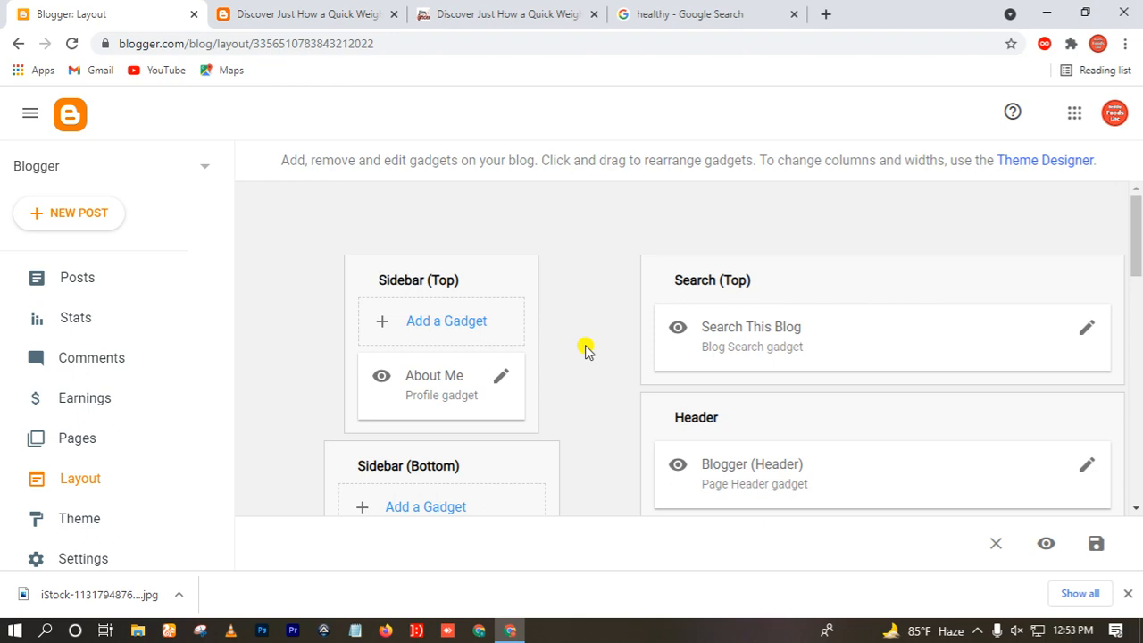
Switch to File Explorer and open the insta edit folder on the Video (H:) drive.
scroll(192, 392, down, 3)
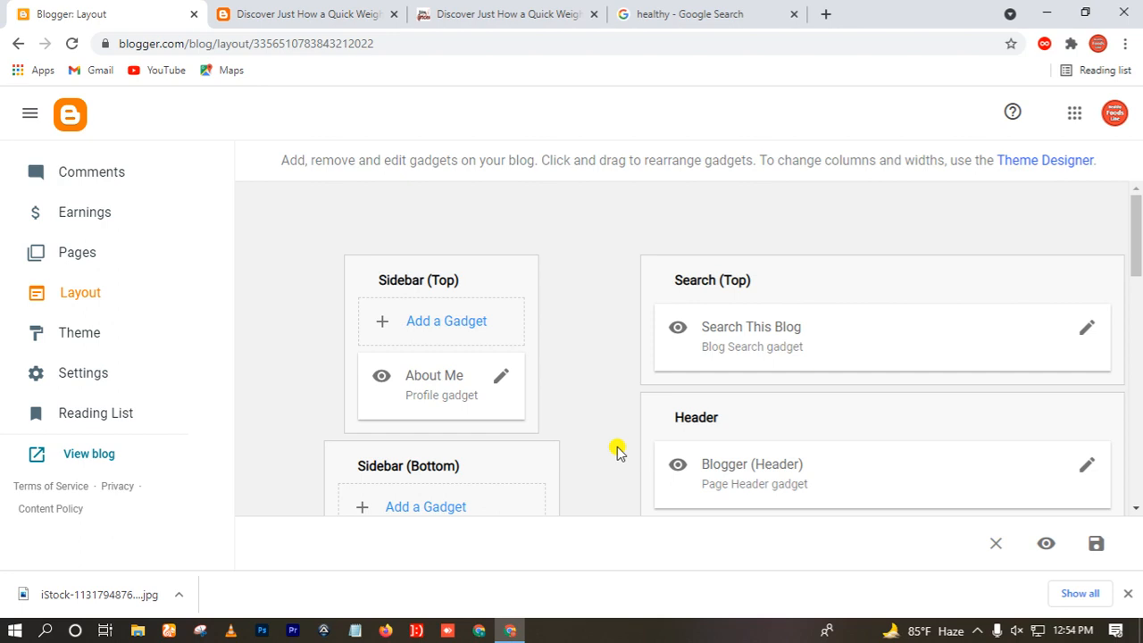
click(1046, 12)
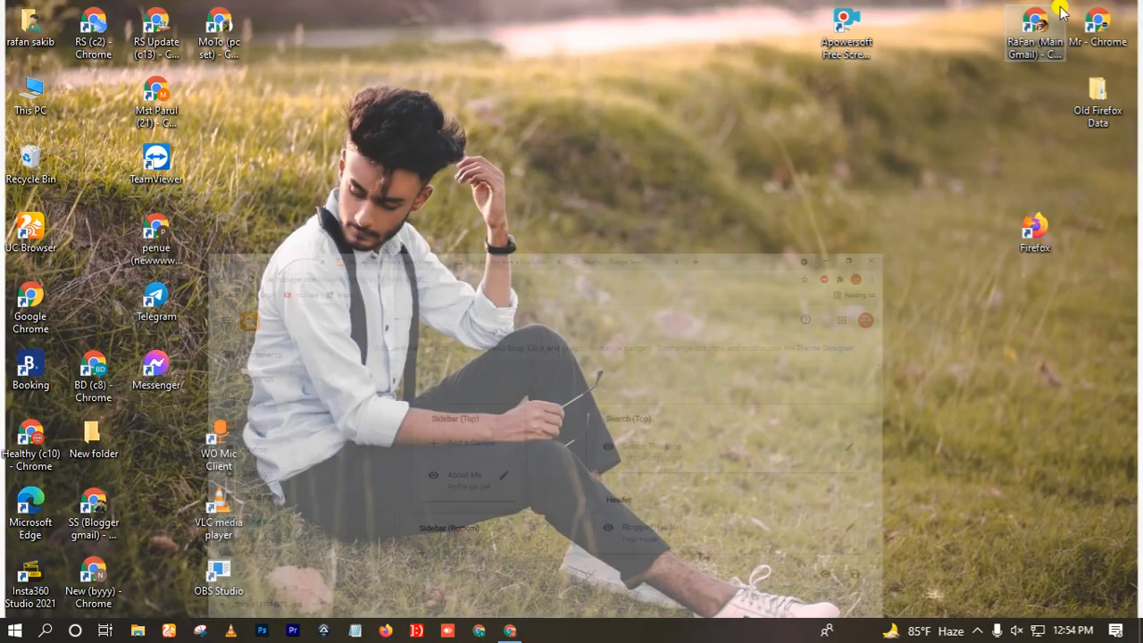
double_click(31, 95)
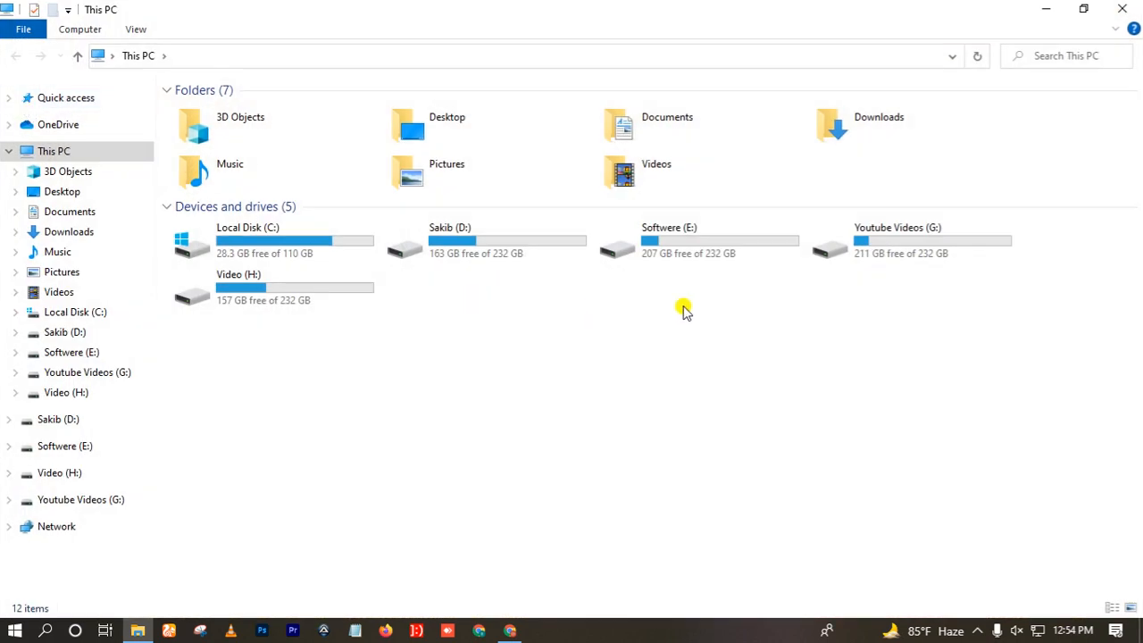
double_click(864, 253)
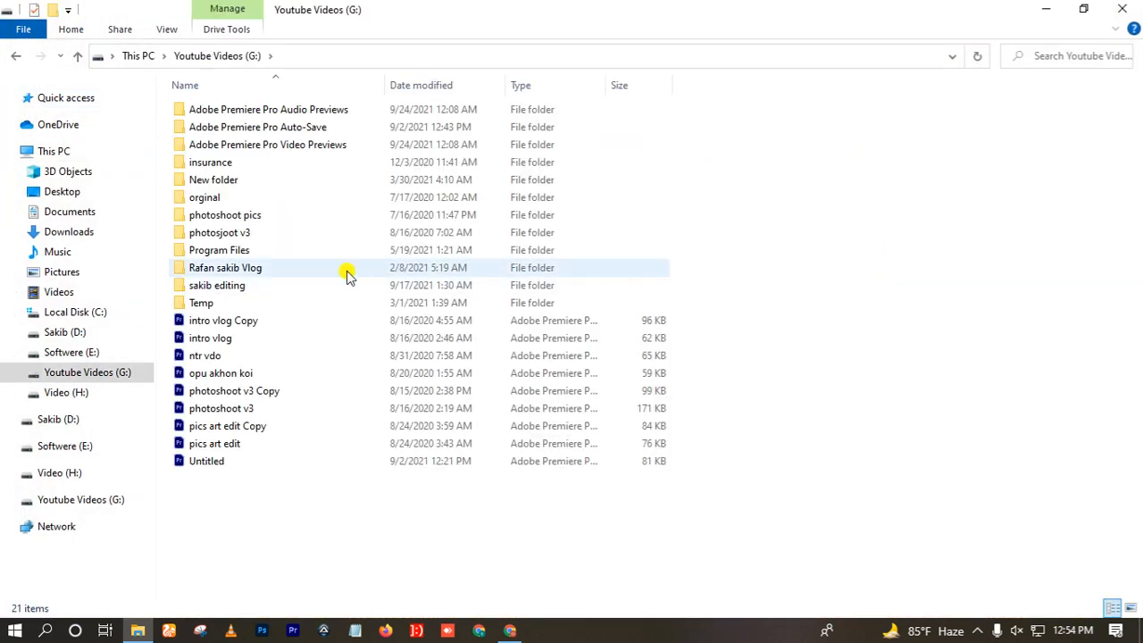
click(15, 55)
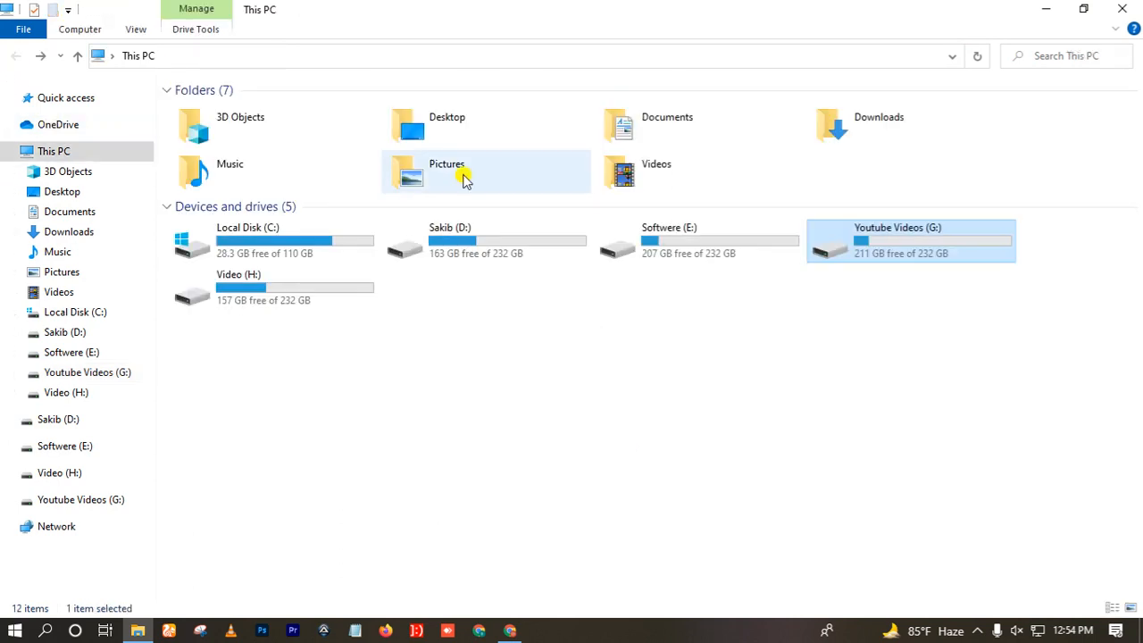
double_click(340, 298)
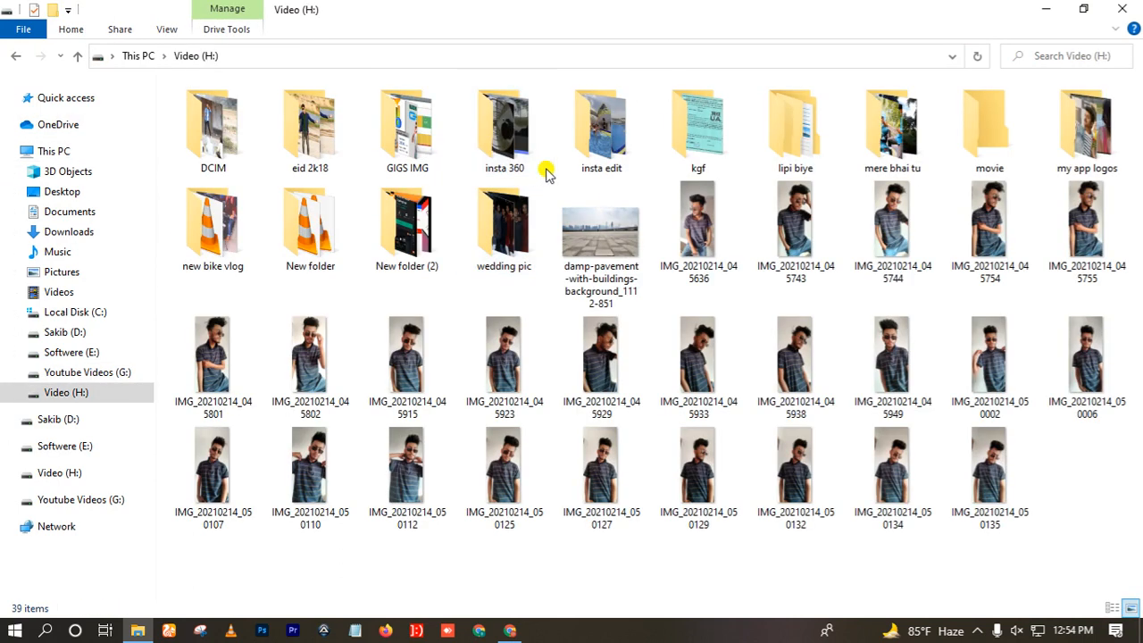
double_click(610, 147)
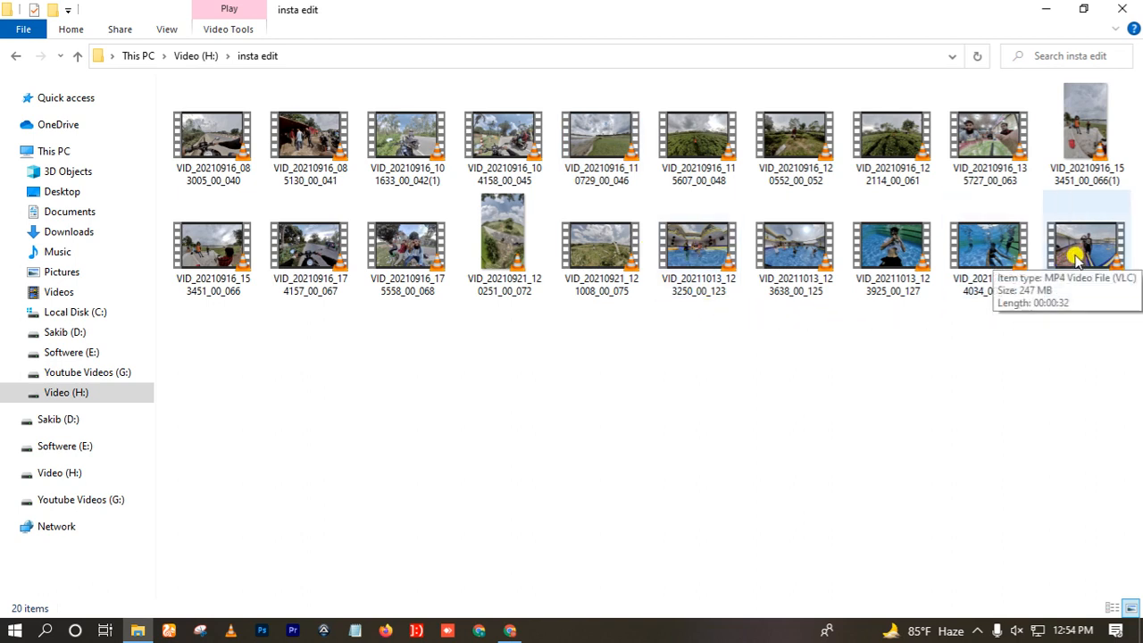
Return to Chrome and open Google Drive in a new tab.
click(512, 628)
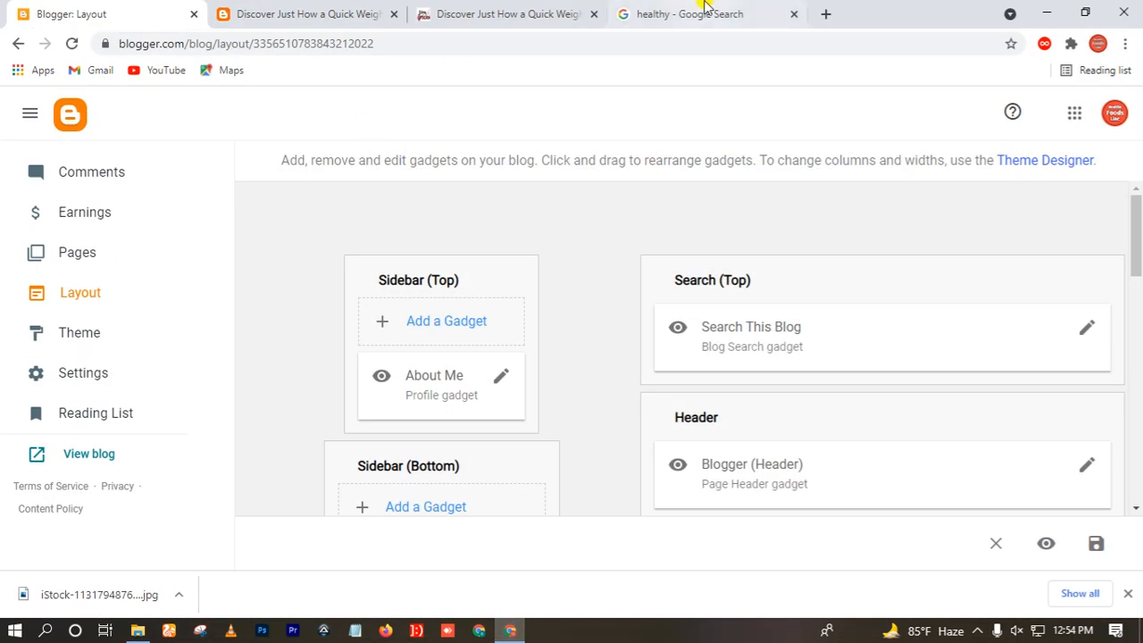
click(825, 13)
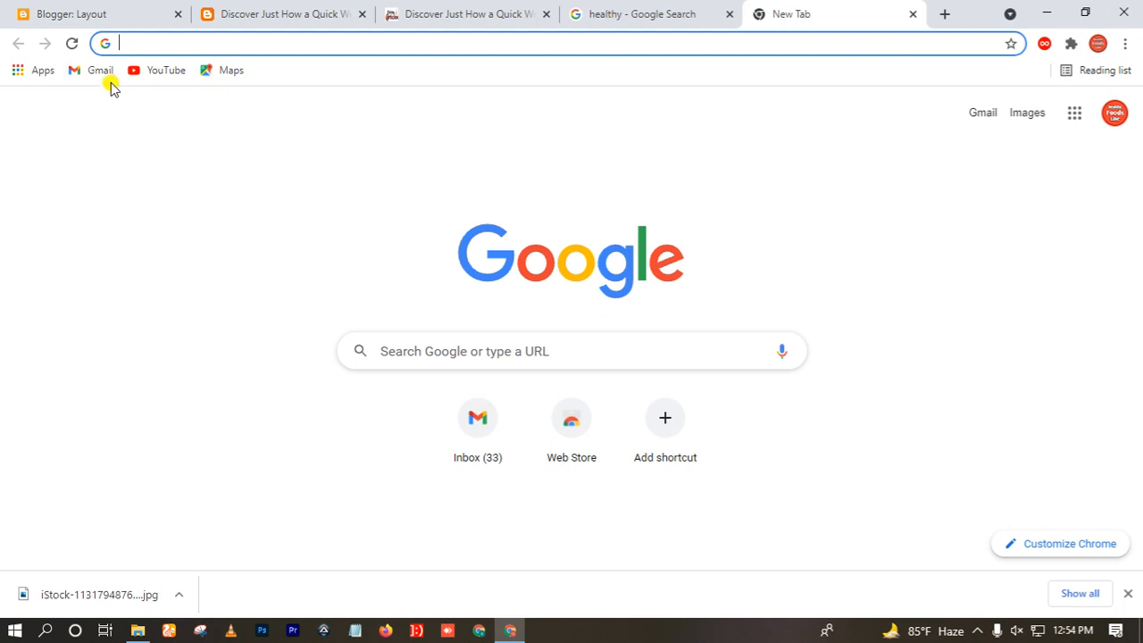
click(41, 71)
click(511, 235)
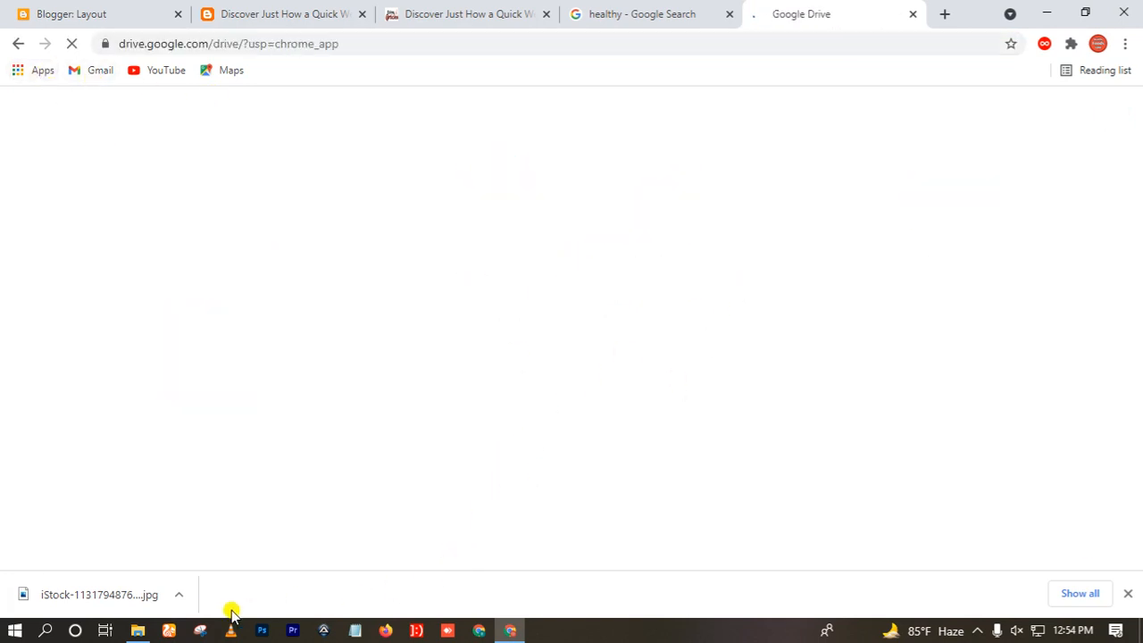
Upload the video VID_20211013_124437_00_130.mp4 from the insta edit folder to My Drive.
click(139, 628)
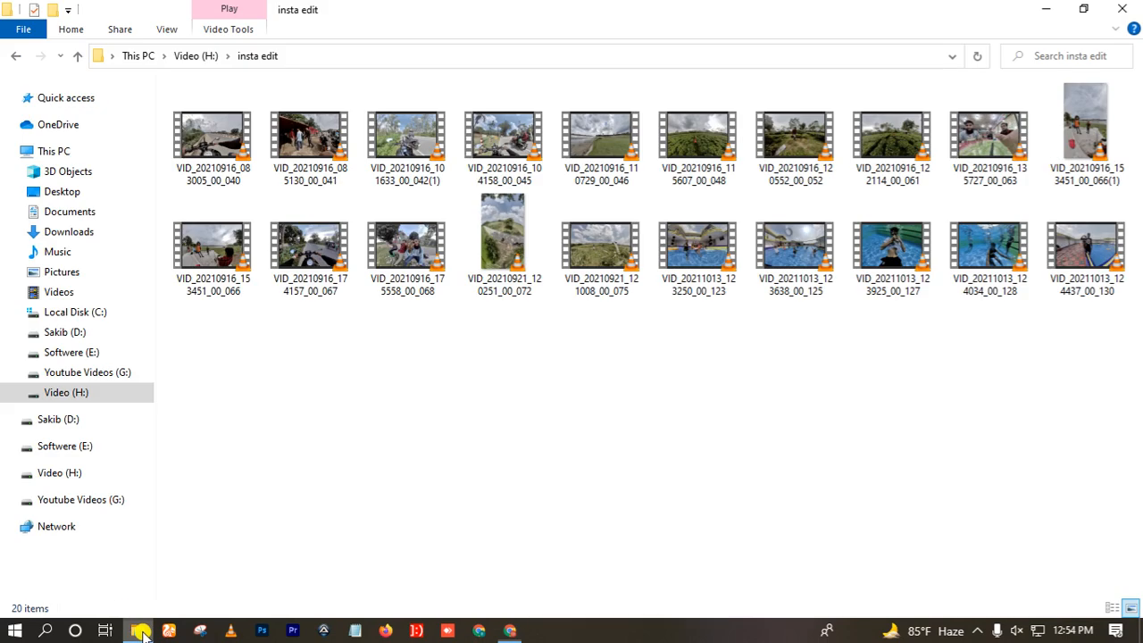
click(1090, 9)
scroll(591, 296, down, 3)
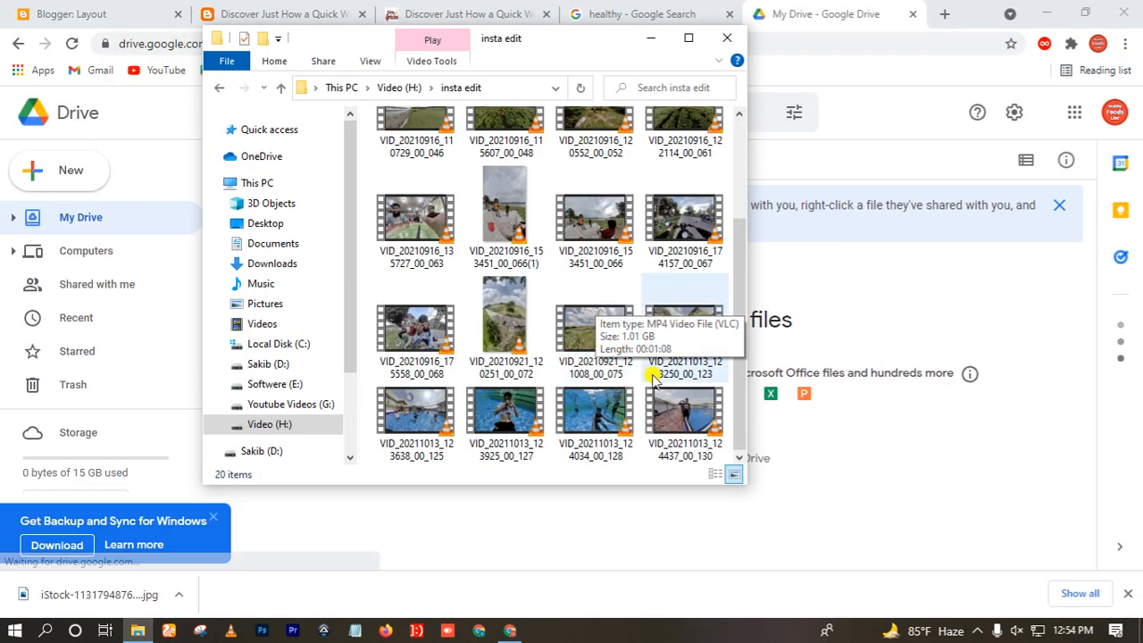
click(683, 413)
drag(587, 427, 757, 548)
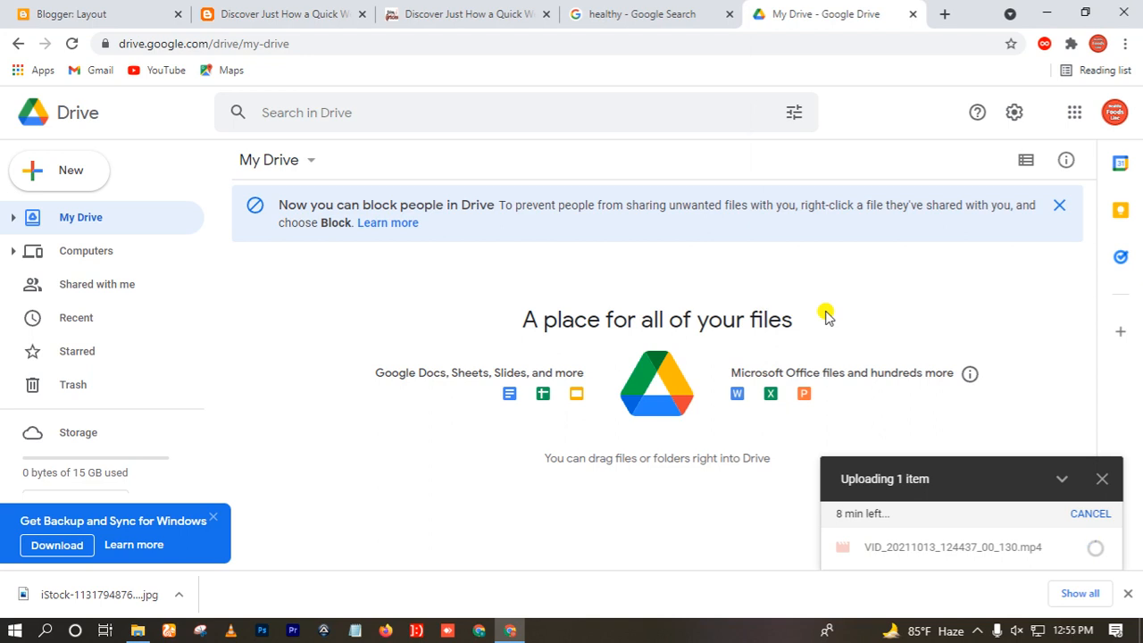
Close the "healthy" Google Search tab and return to the blog's layout page.
click(729, 14)
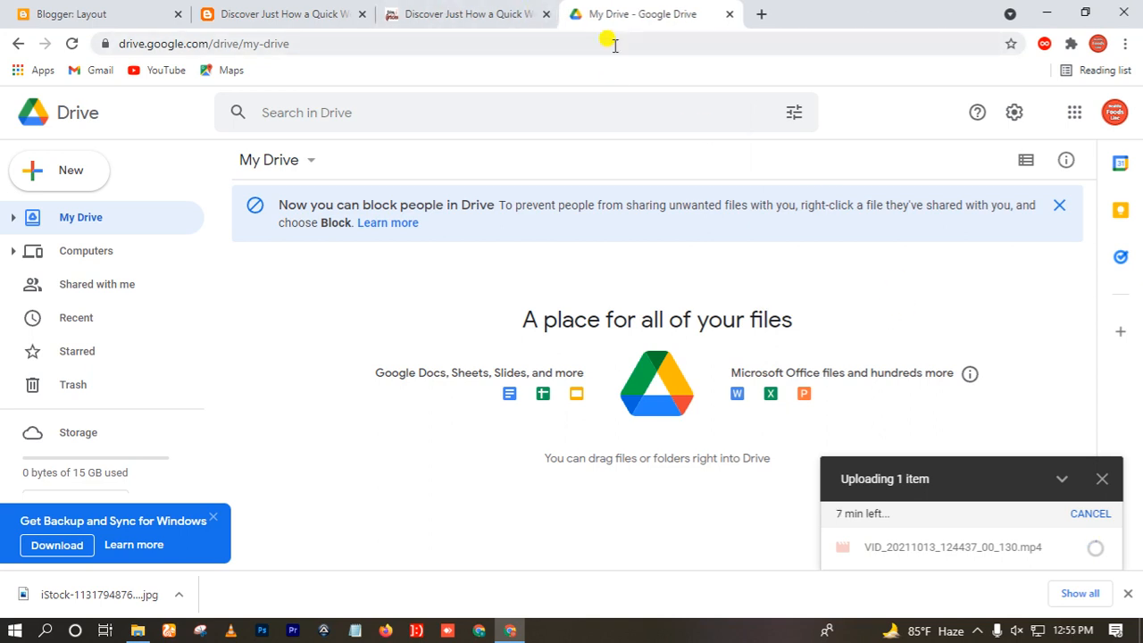
click(325, 5)
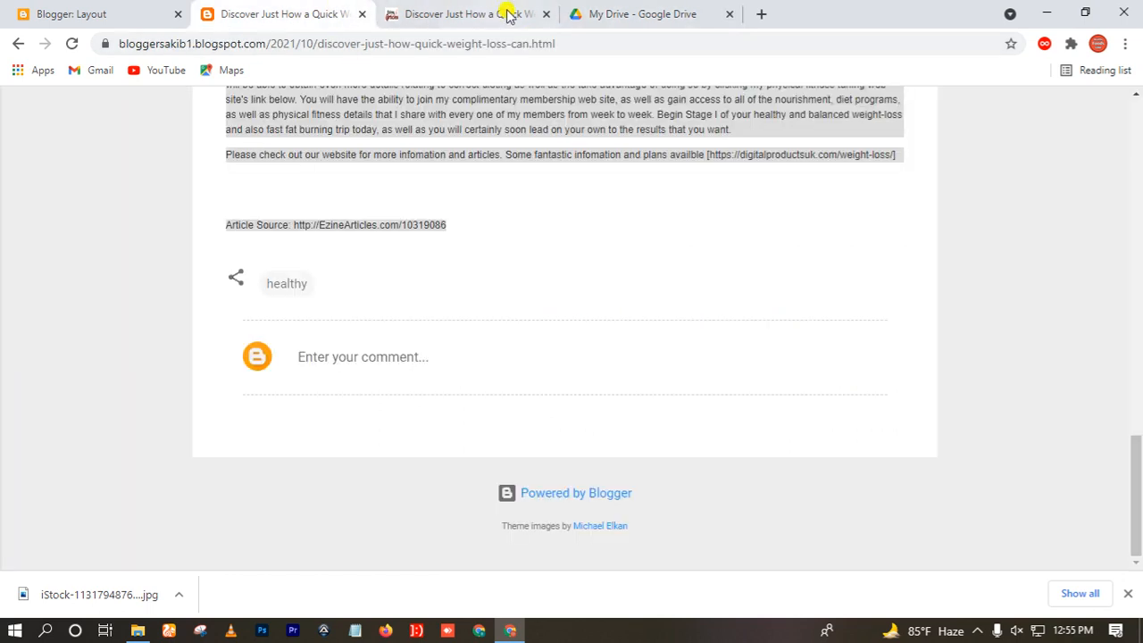
click(623, 16)
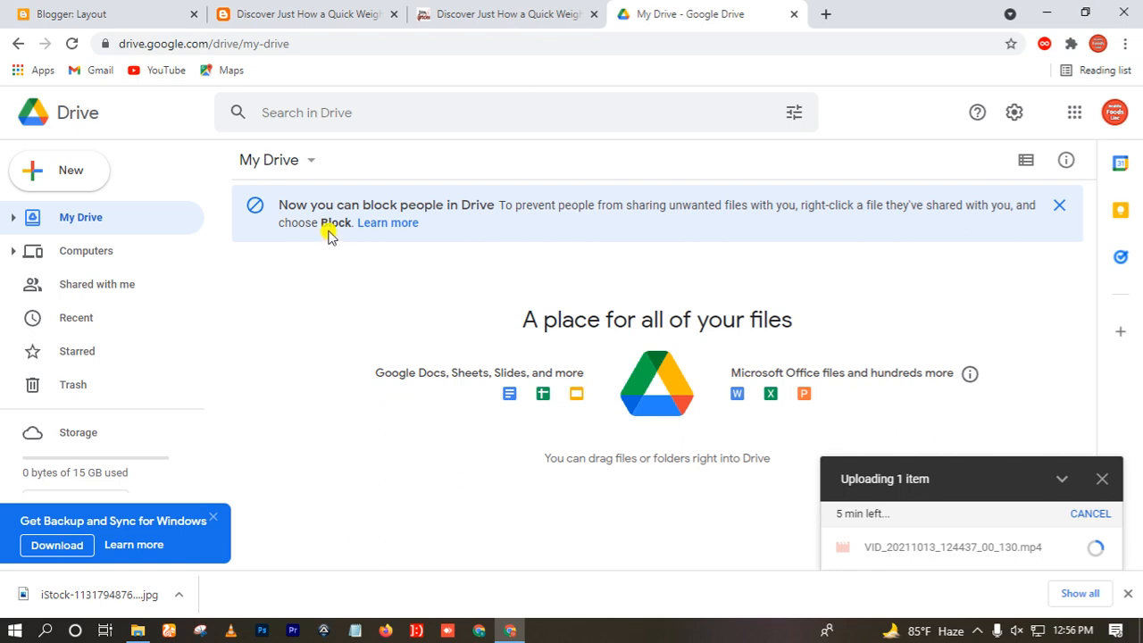
click(286, 10)
click(127, 9)
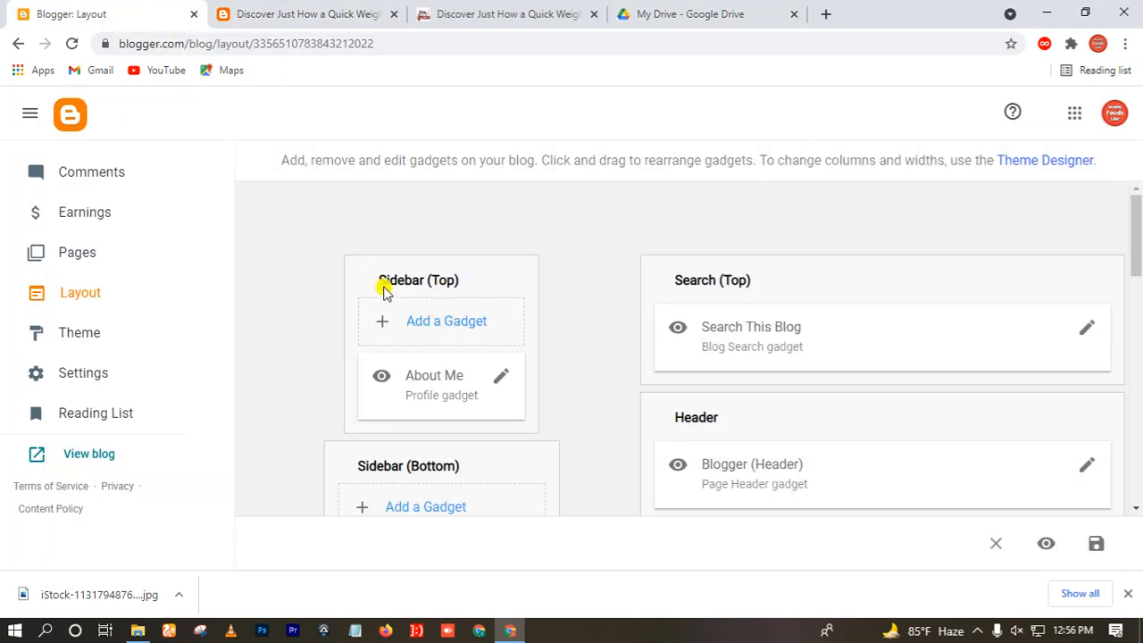
scroll(388, 298, down, 10)
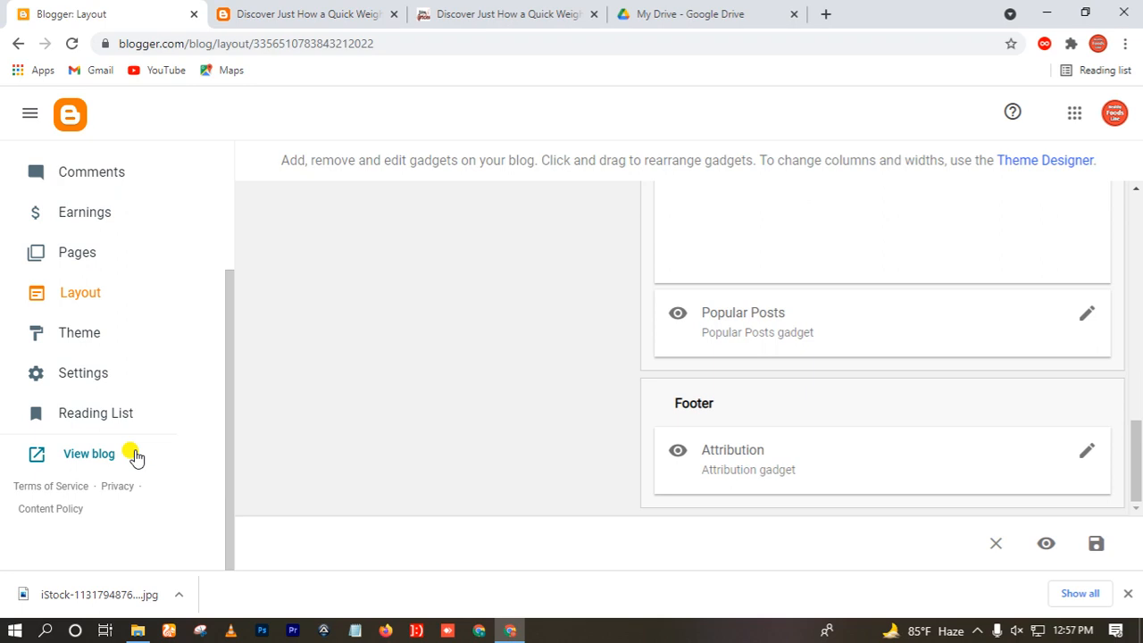
scroll(92, 372, up, 3)
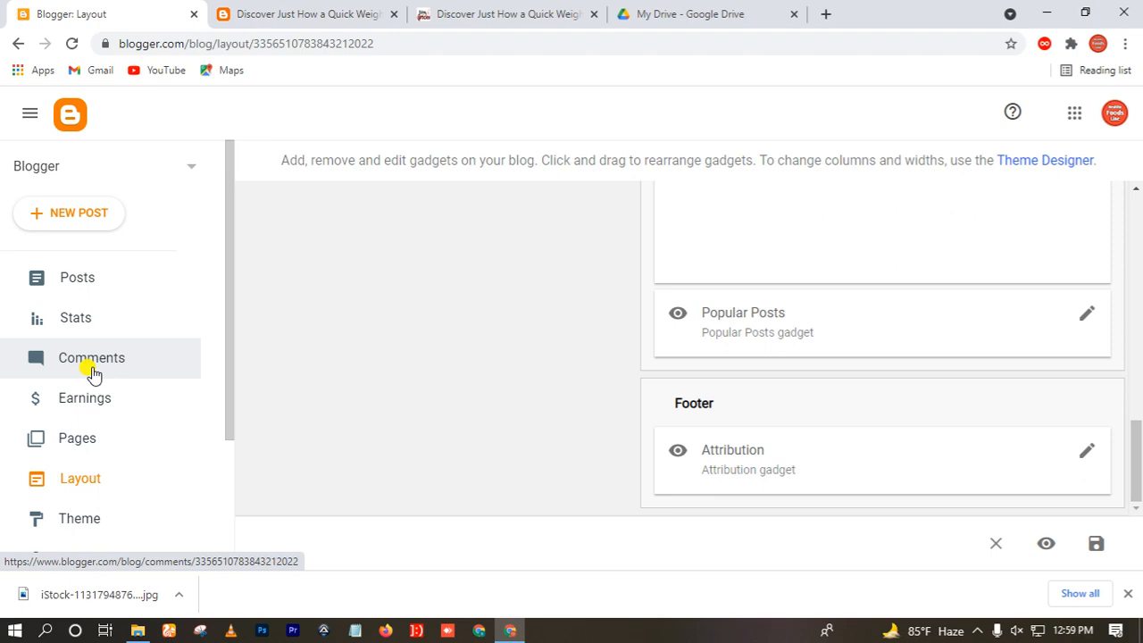
click(252, 13)
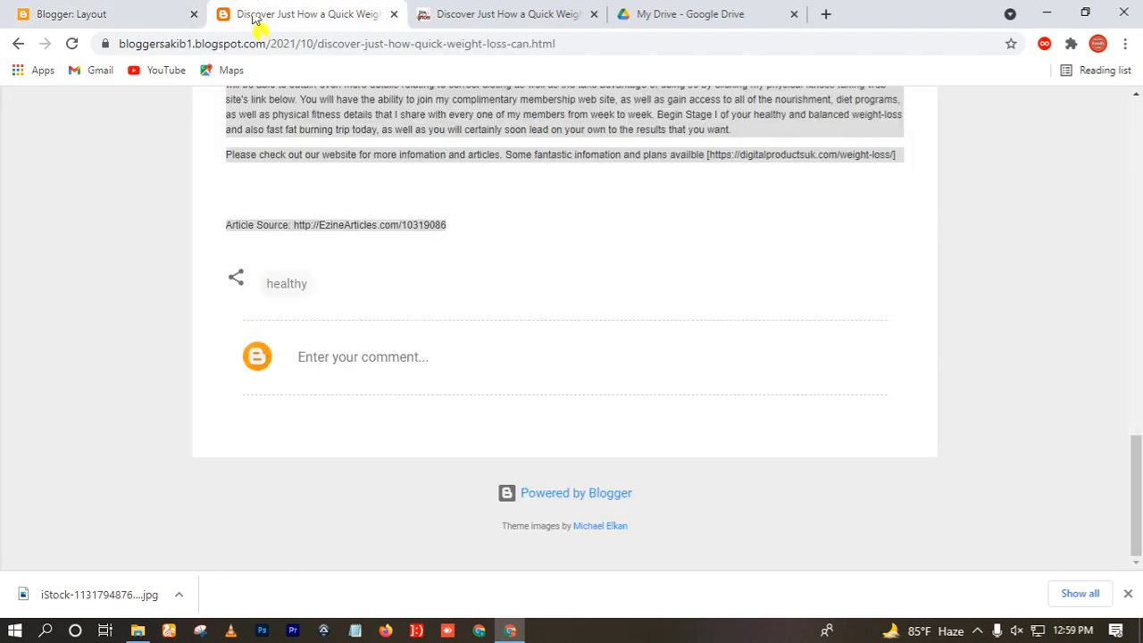
click(455, 9)
click(24, 13)
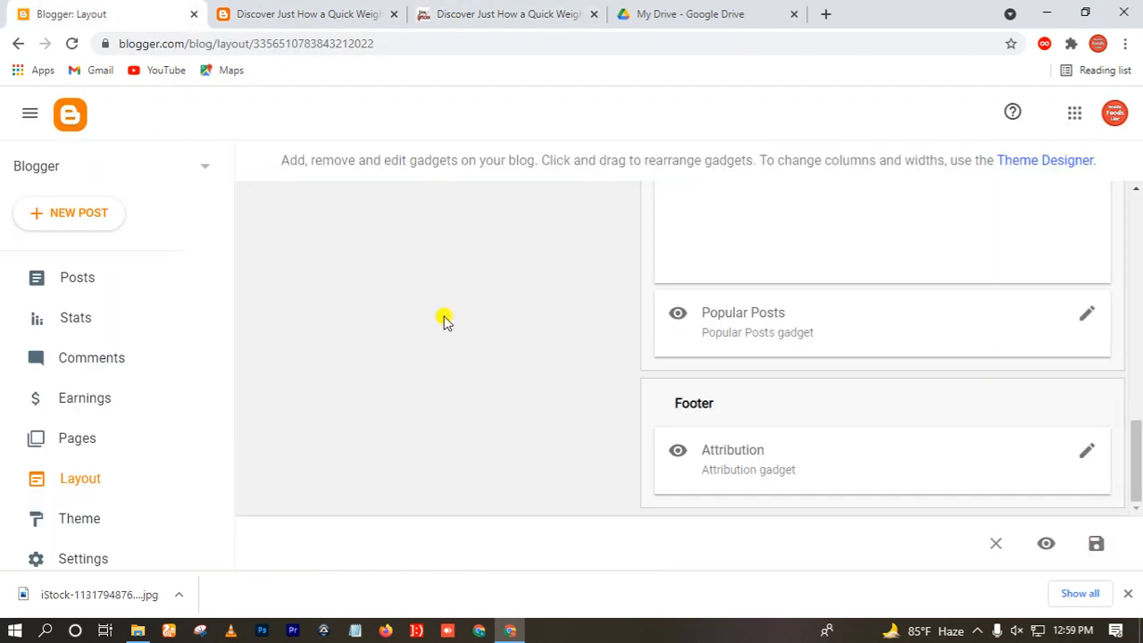
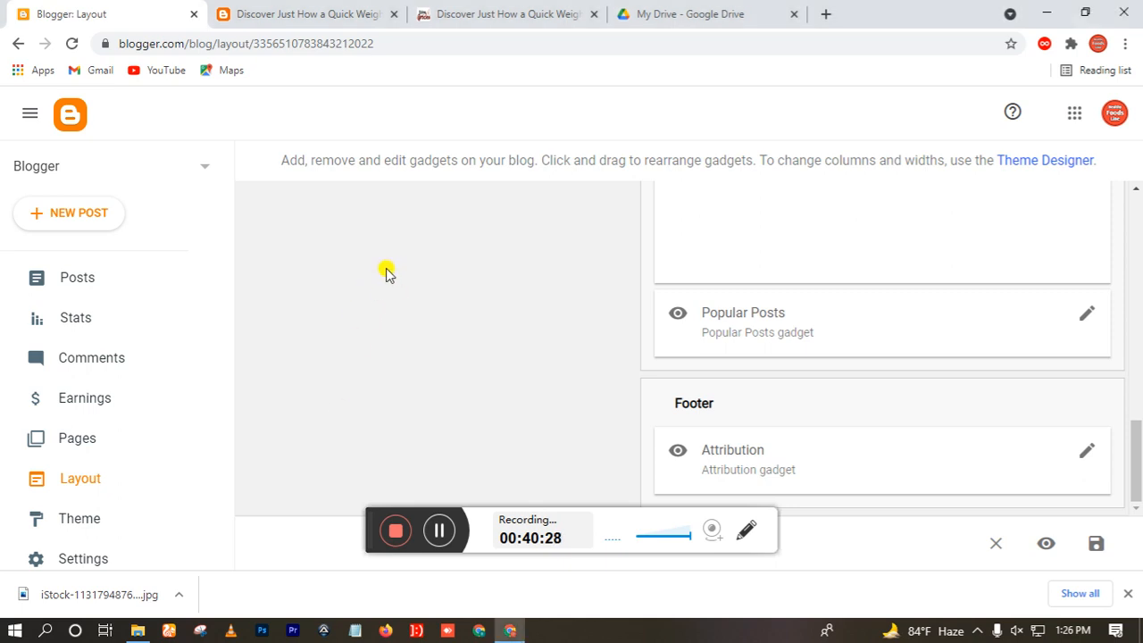
Open the blog's theme page and restore the theme from the template file in the Downloads folder.
click(102, 316)
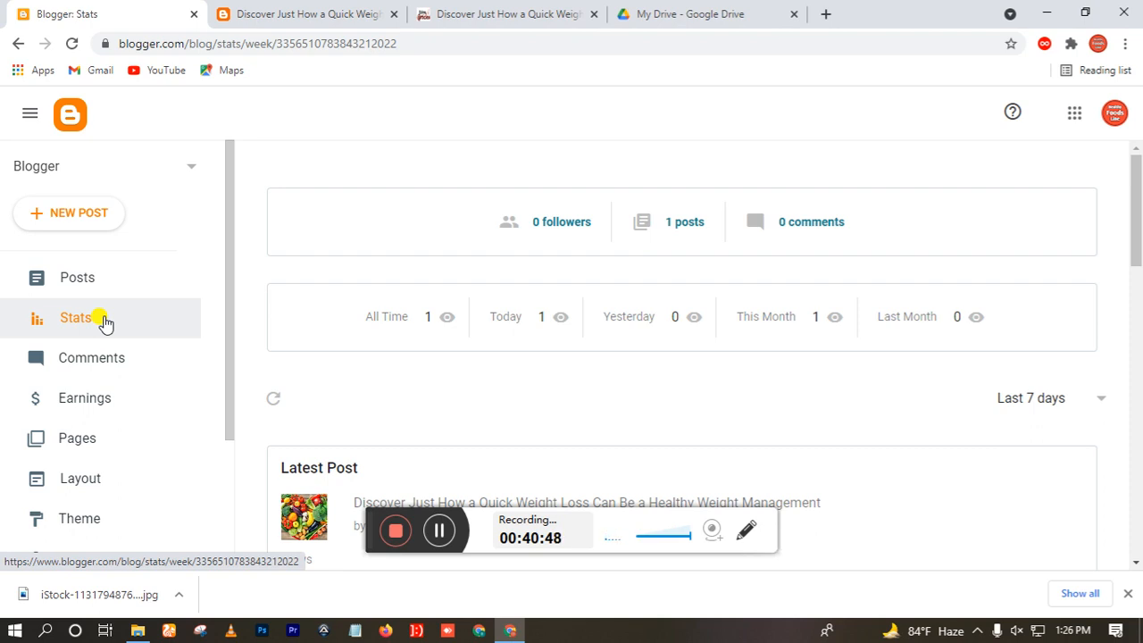
scroll(133, 383, down, 2)
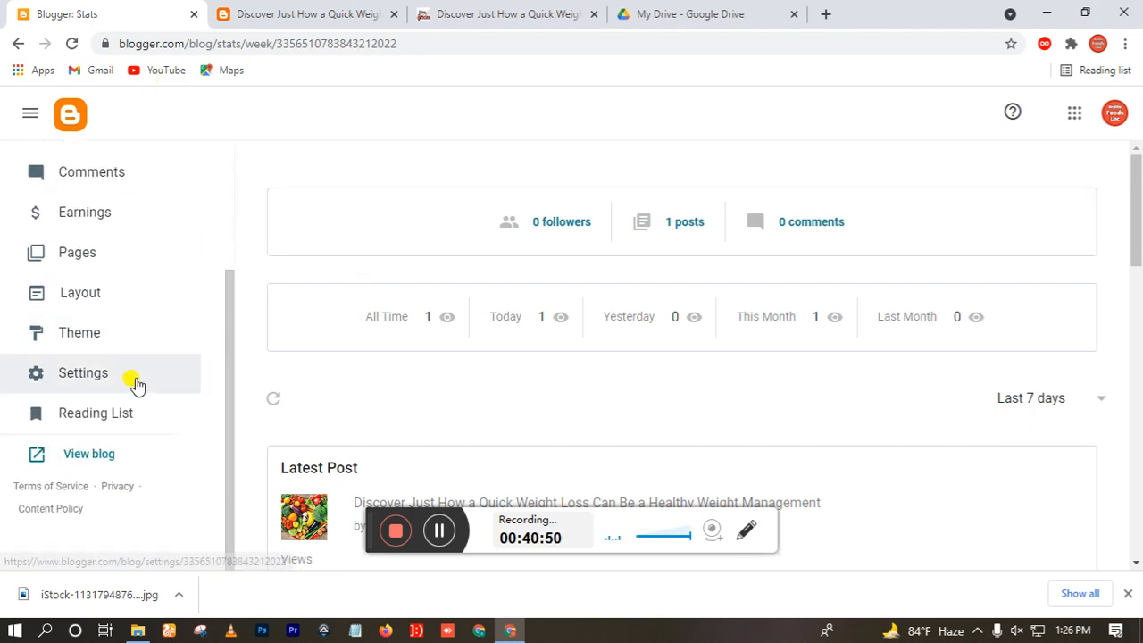
click(102, 350)
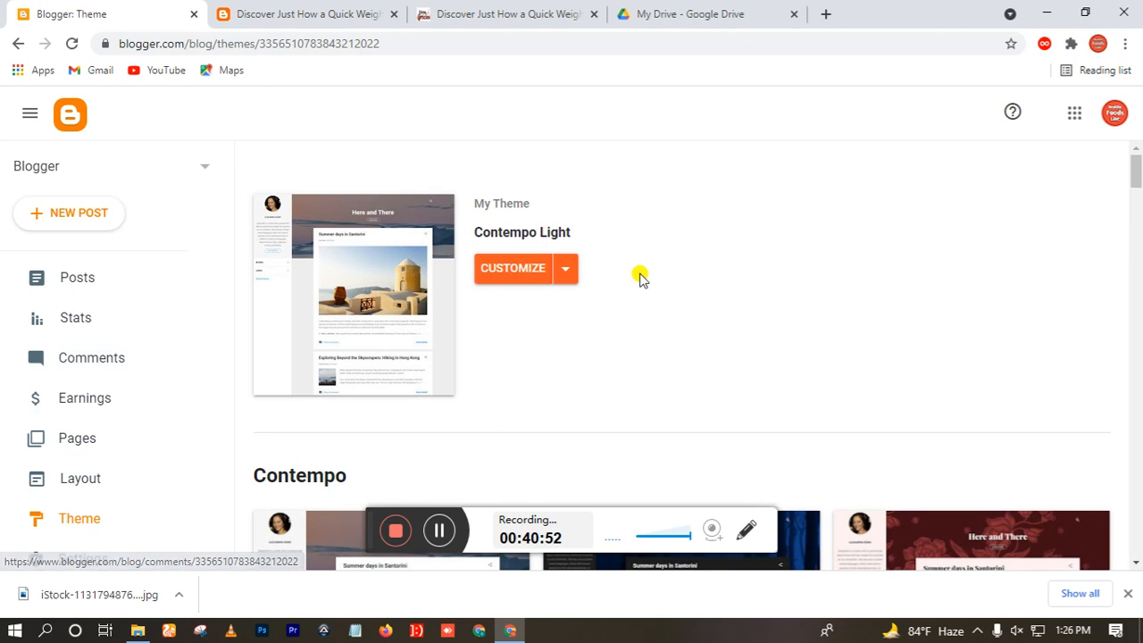
click(564, 270)
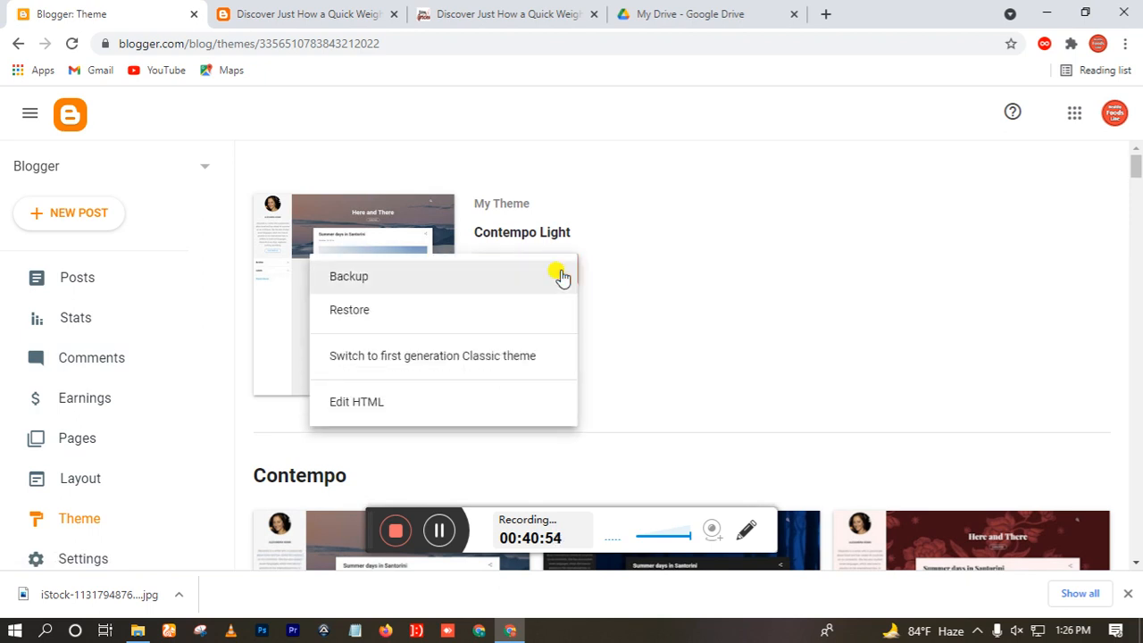
click(386, 323)
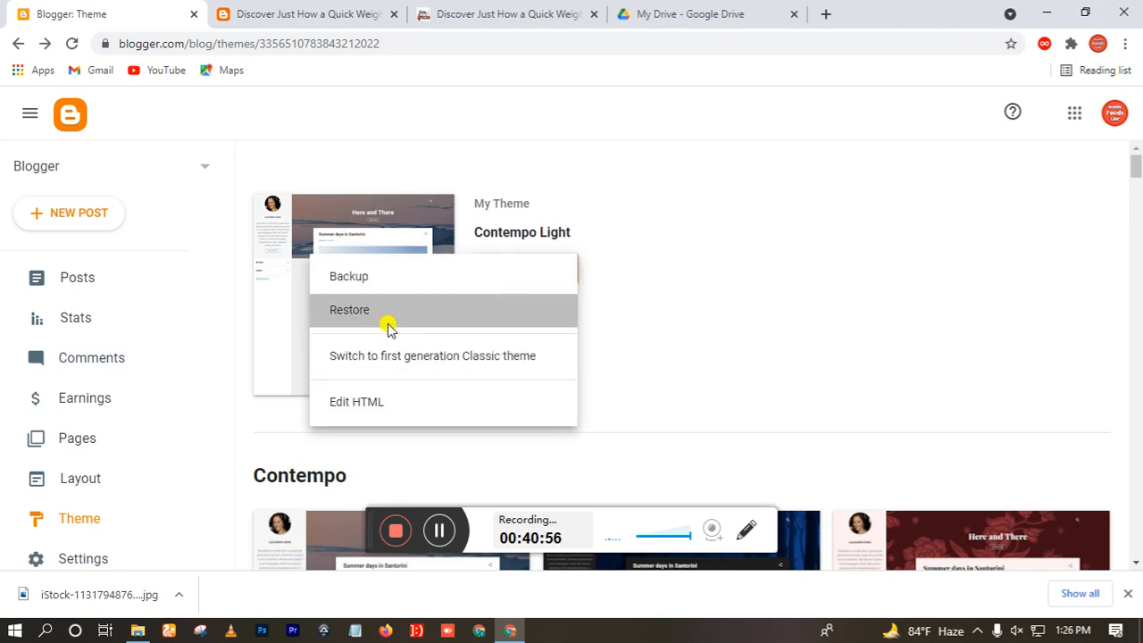
click(679, 378)
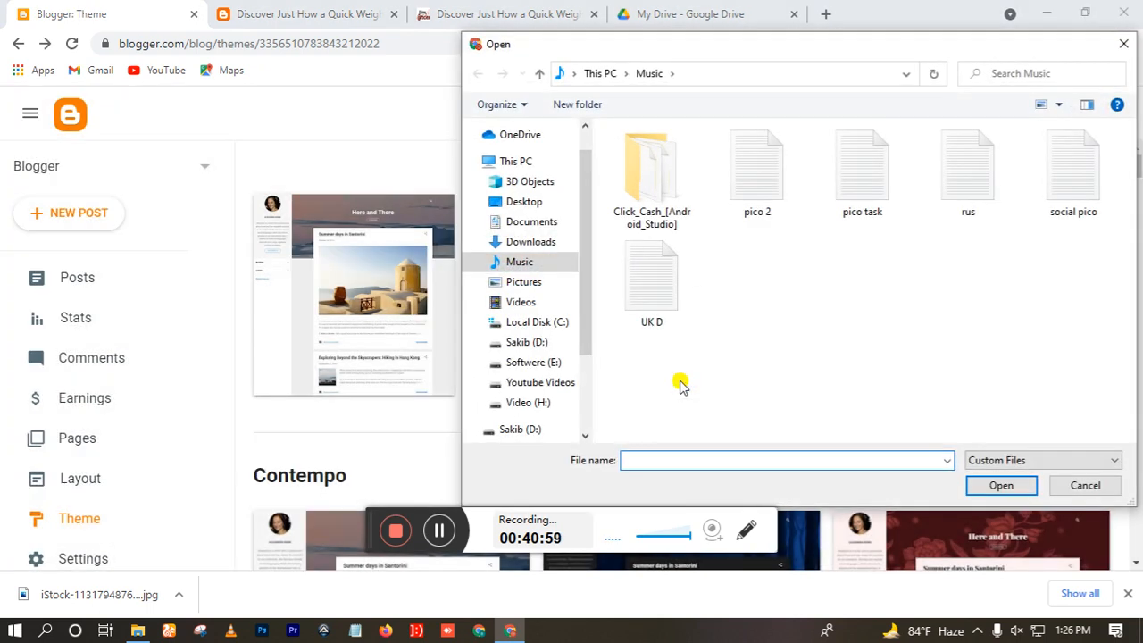
click(536, 286)
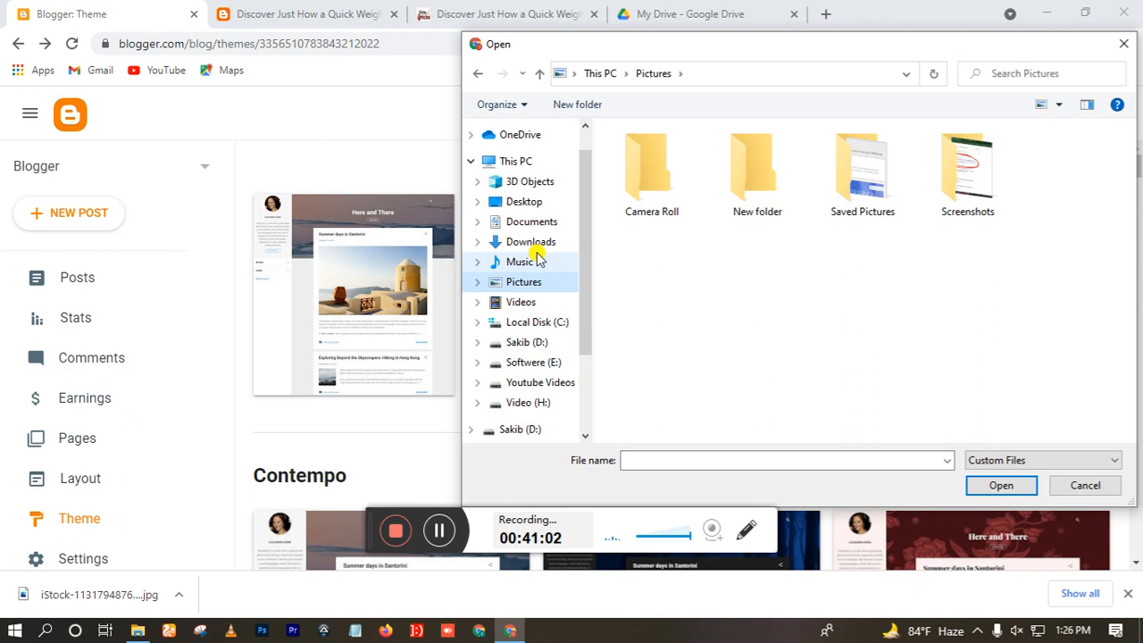
click(537, 247)
double_click(681, 179)
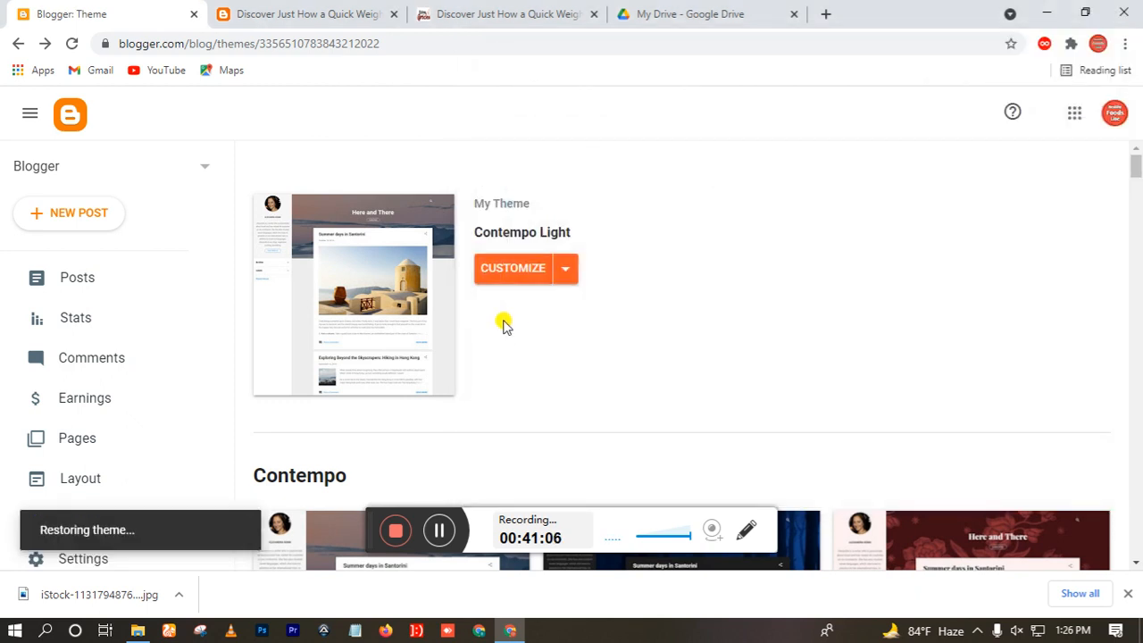
View the live blog with the restored theme, check its home page sections and toggle the dark mode switch on and off.
scroll(200, 455, down, 2)
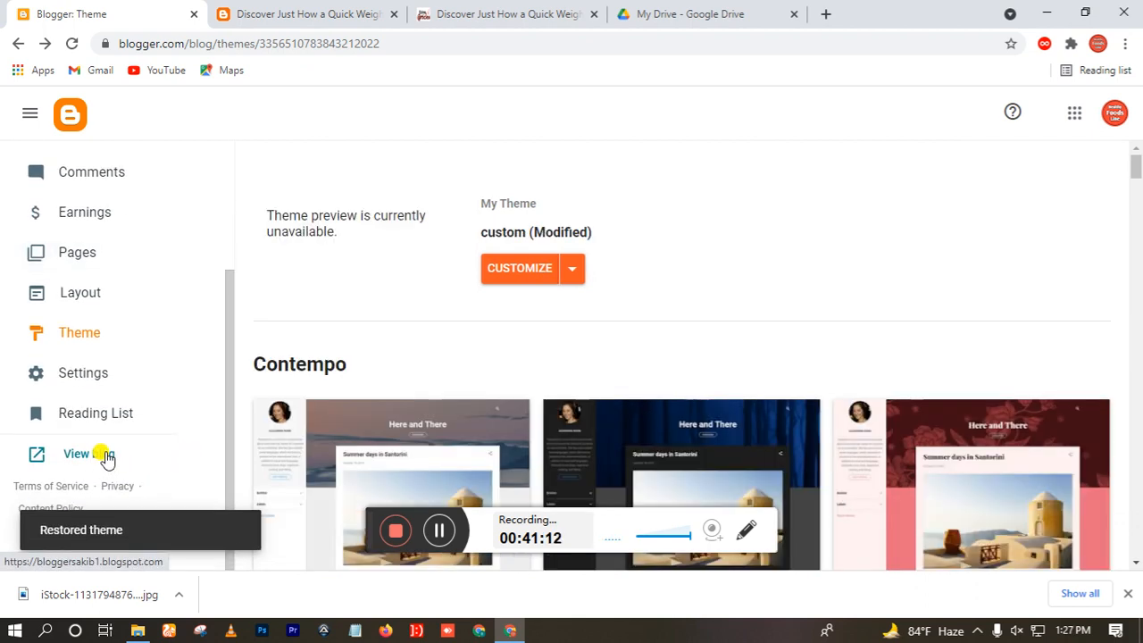
click(105, 456)
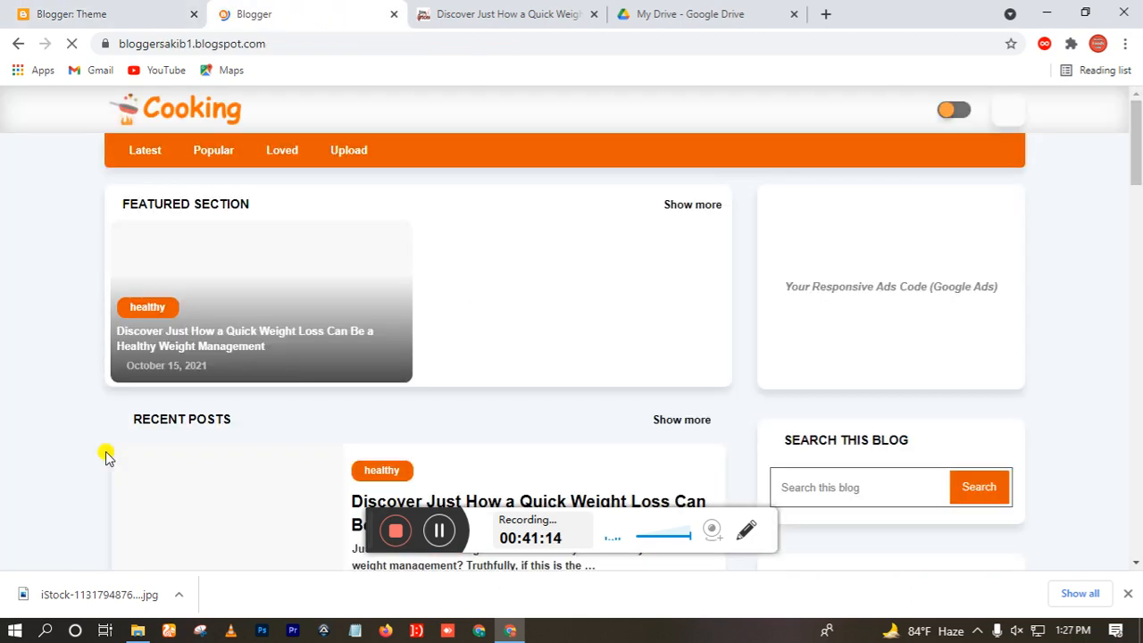
scroll(777, 357, down, 3)
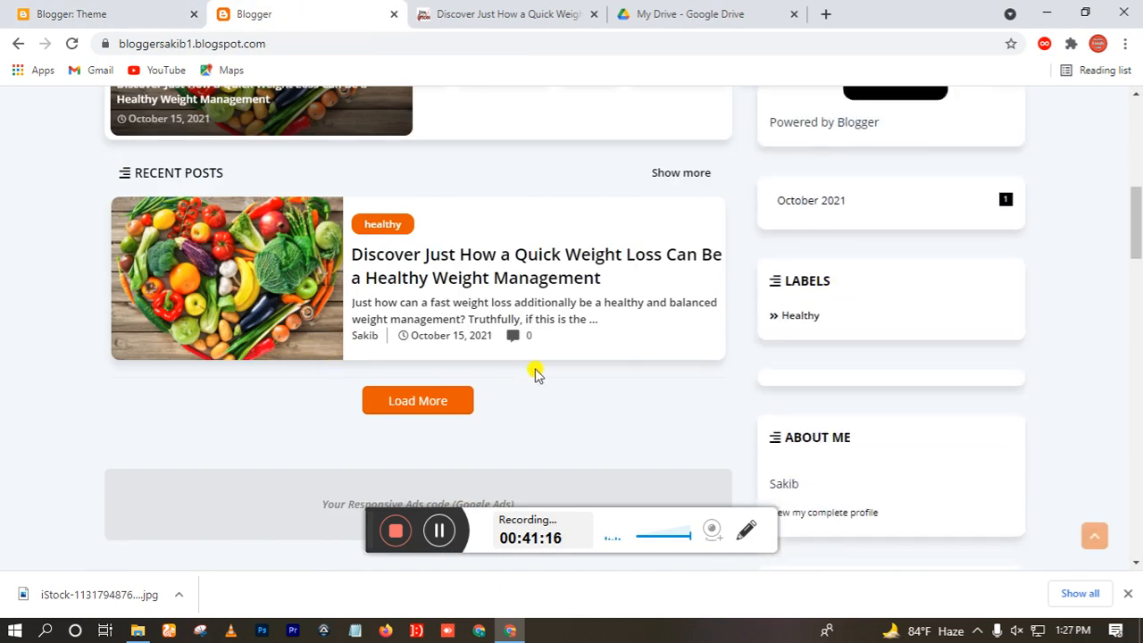
scroll(536, 373, up, 3)
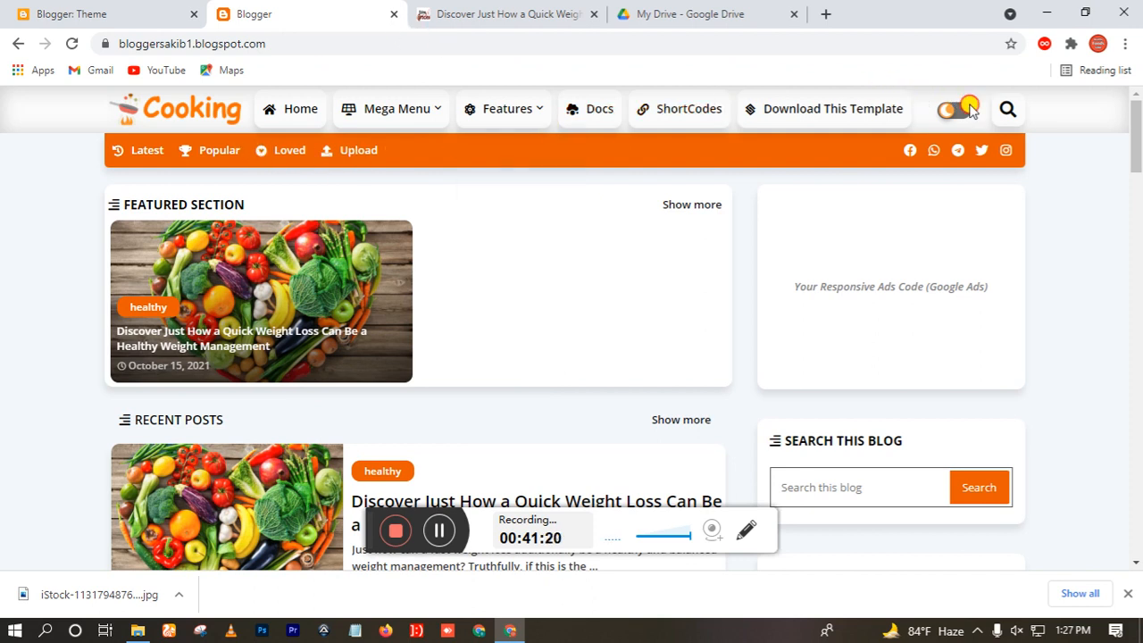
click(969, 109)
click(957, 110)
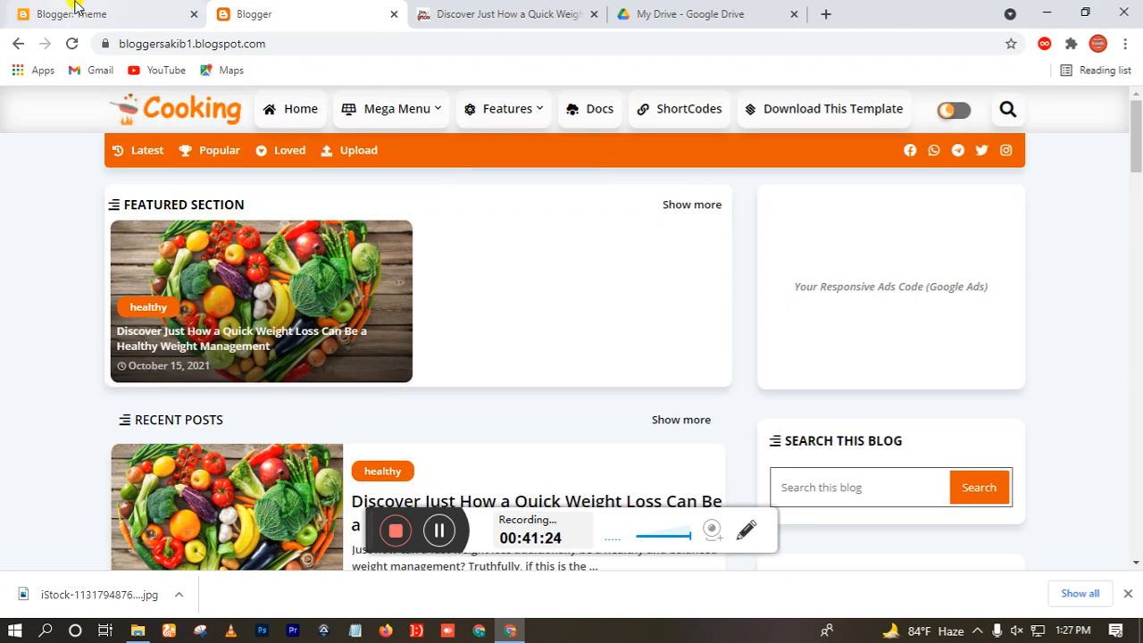
Return to the blog's admin pages, open the layout page and review the theme's gadget sections down to the footer.
click(78, 7)
scroll(429, 232, down, 2)
scroll(446, 246, down, 12)
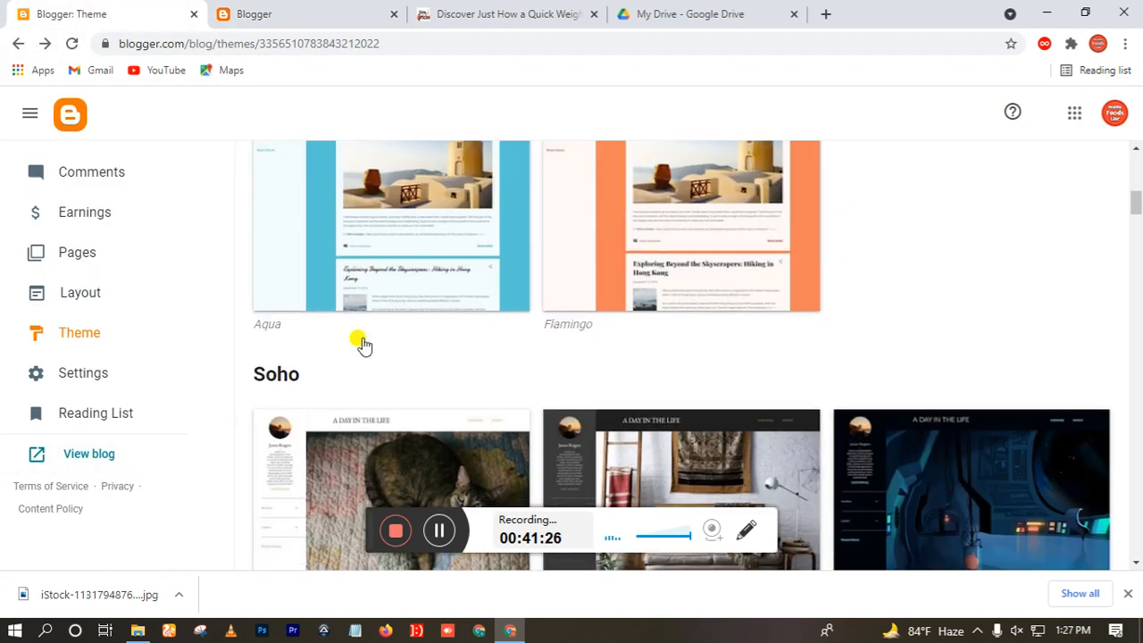
click(92, 293)
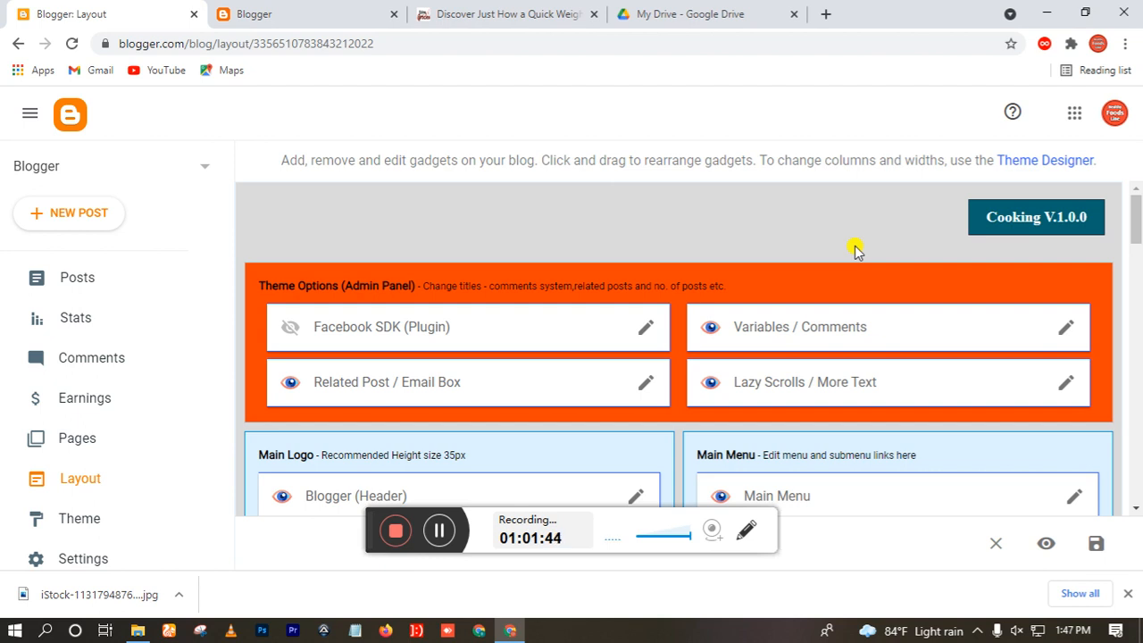
scroll(645, 324, down, 20)
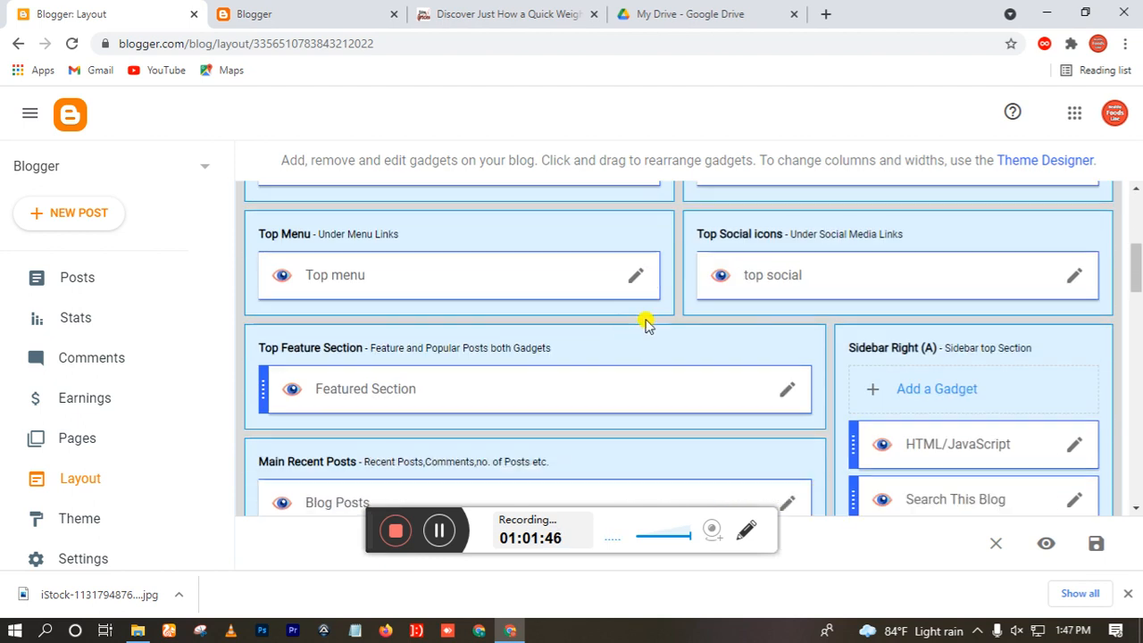
scroll(530, 309, down, 6)
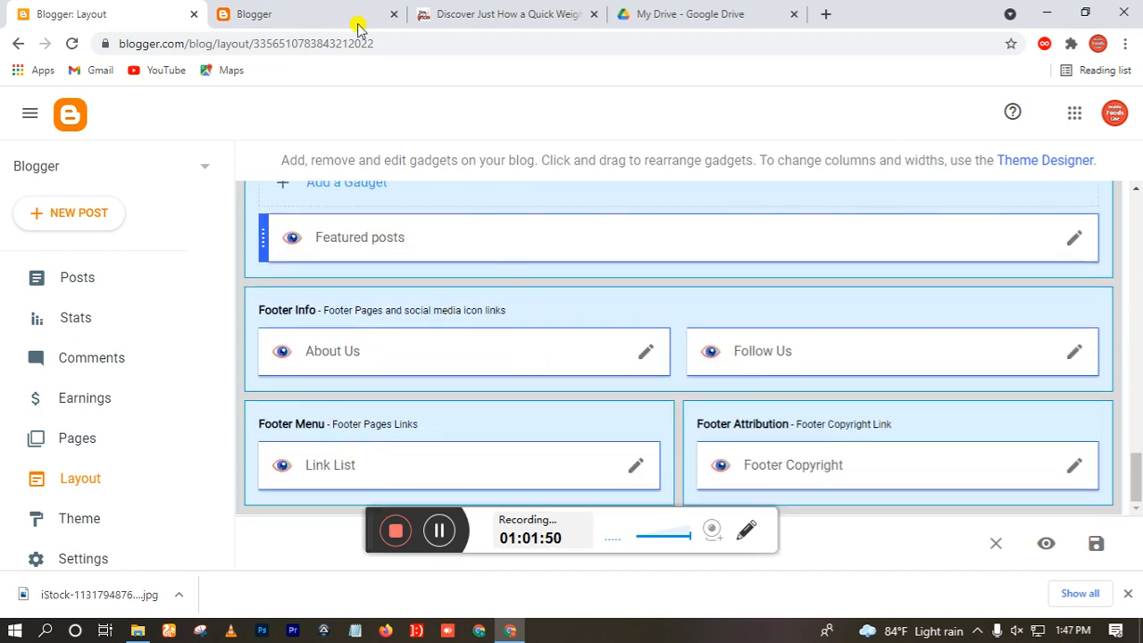
Open the featured weight loss post on the live blog and examine its ad slots, tags, share buttons and sidebar.
click(355, 18)
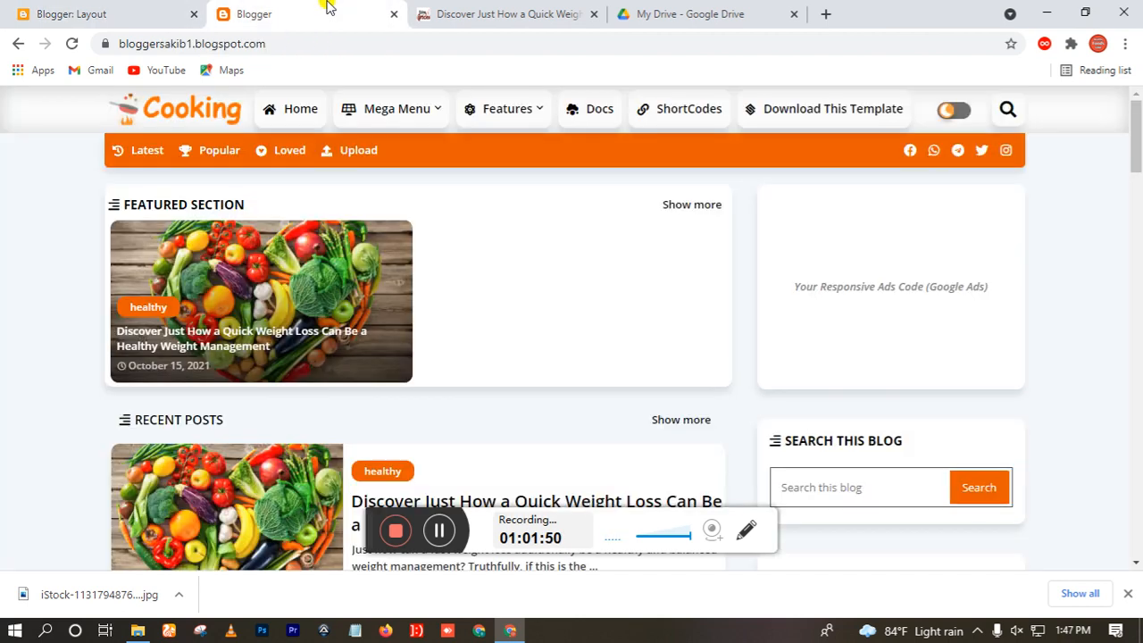
click(263, 348)
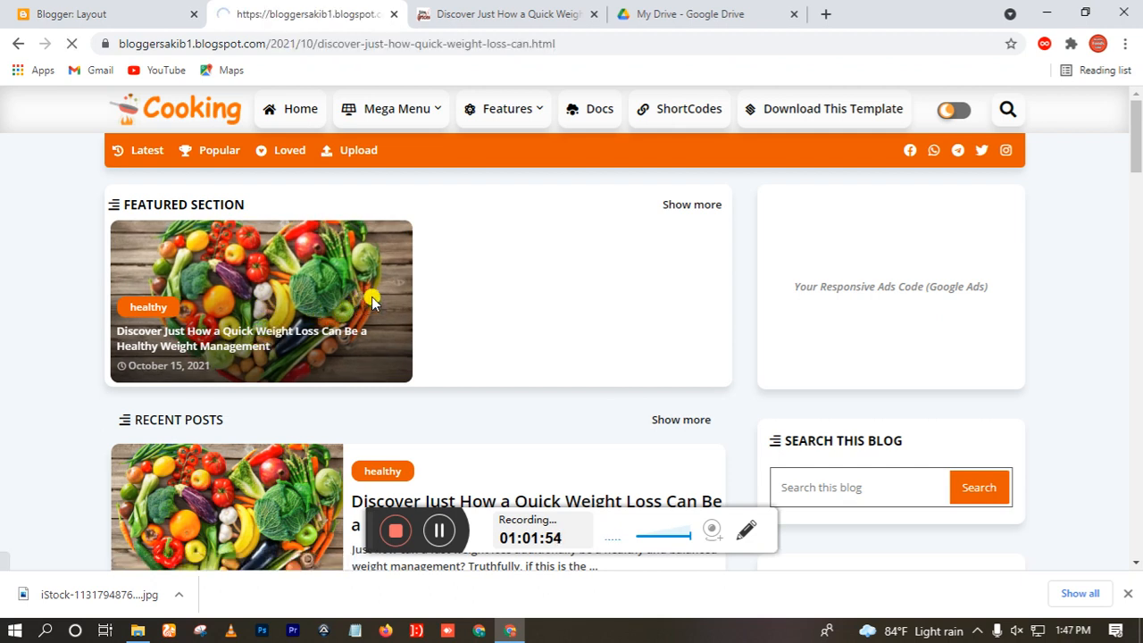
scroll(464, 284, down, 3)
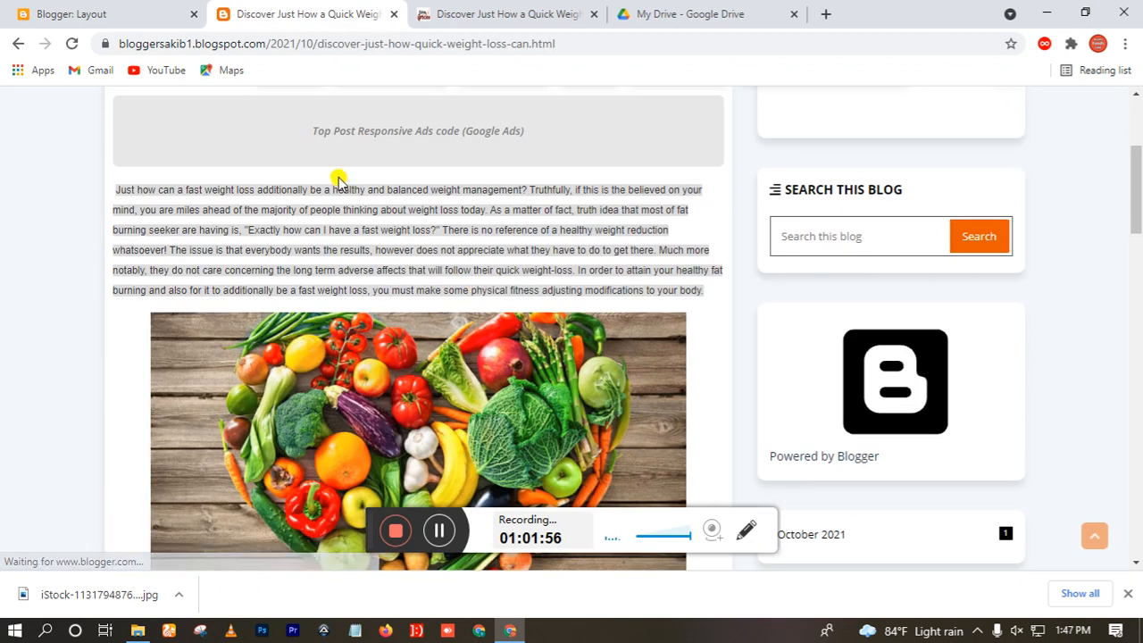
scroll(229, 222, up, 2)
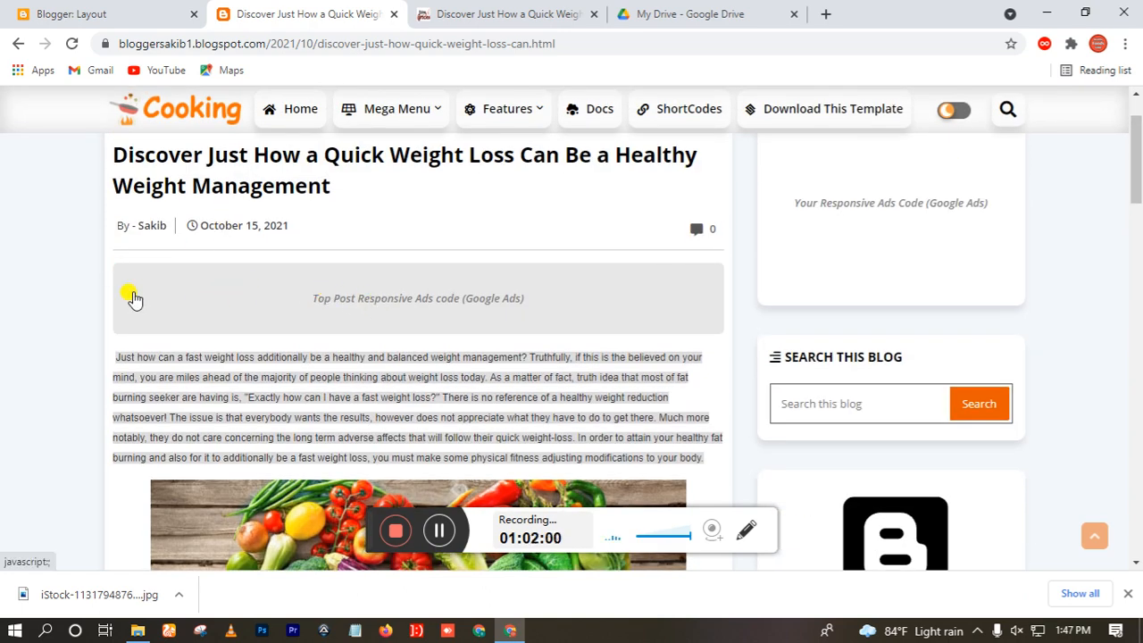
scroll(597, 304, down, 7)
scroll(598, 331, down, 10)
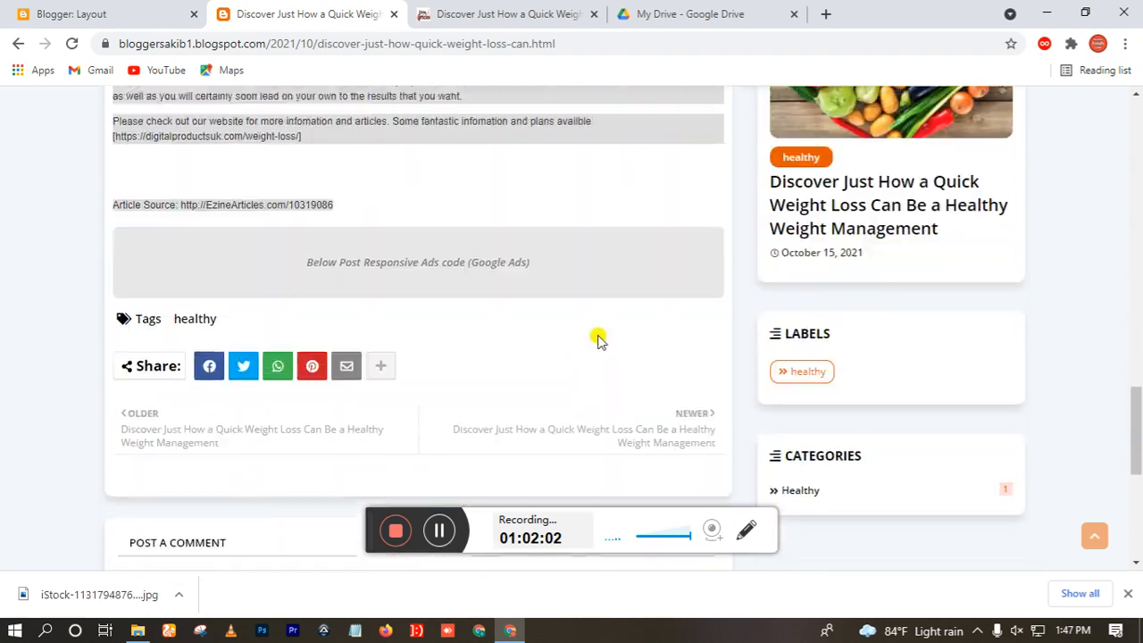
scroll(589, 335, up, 3)
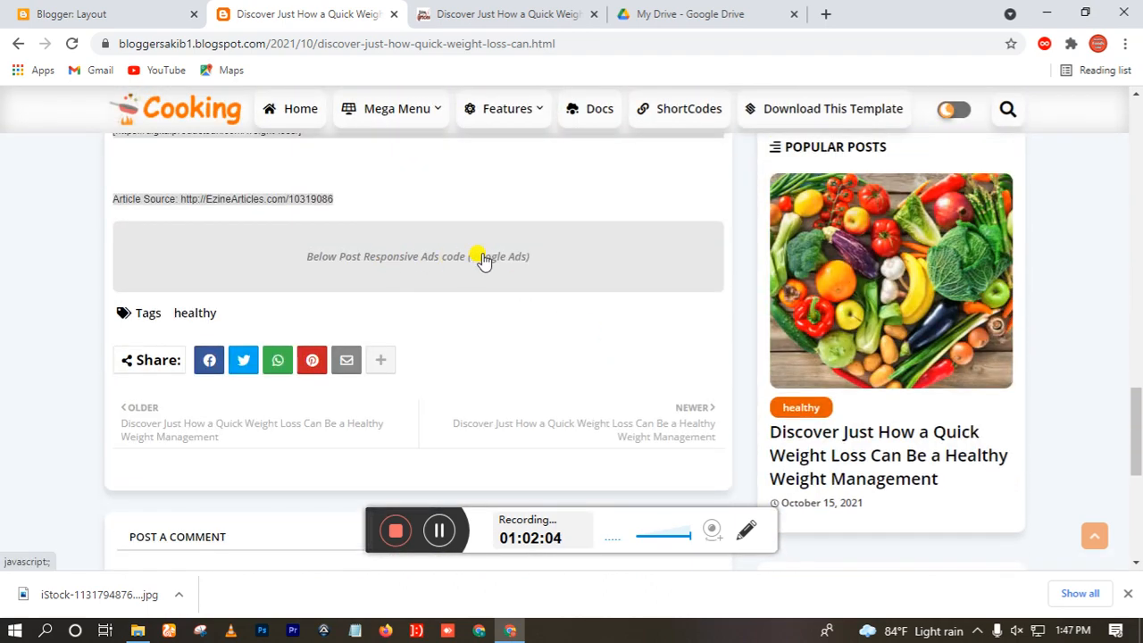
scroll(480, 257, up, 8)
Test the dark mode switch on the post page by toggling it on and off several times, ending in light mode.
click(953, 109)
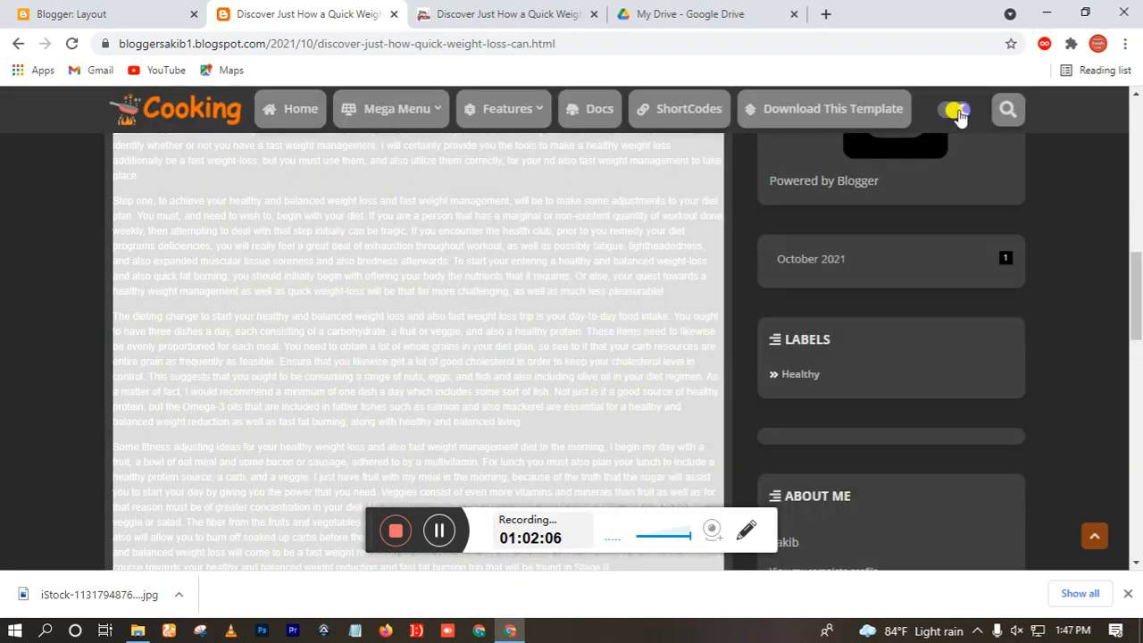
click(953, 109)
scroll(875, 223, up, 5)
scroll(879, 224, up, 3)
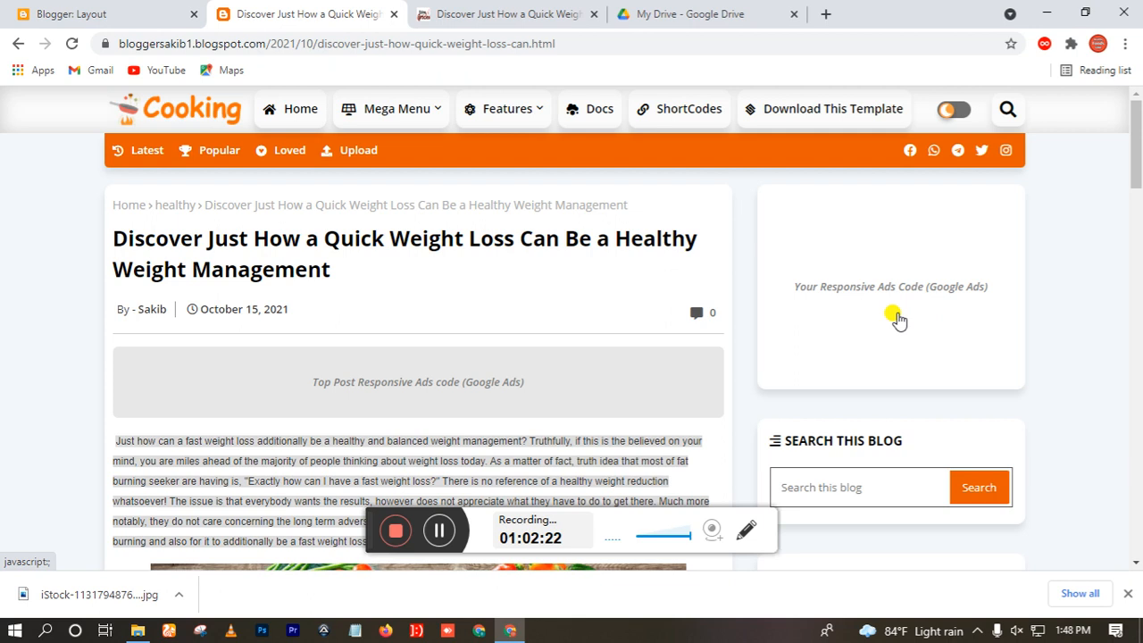
click(961, 113)
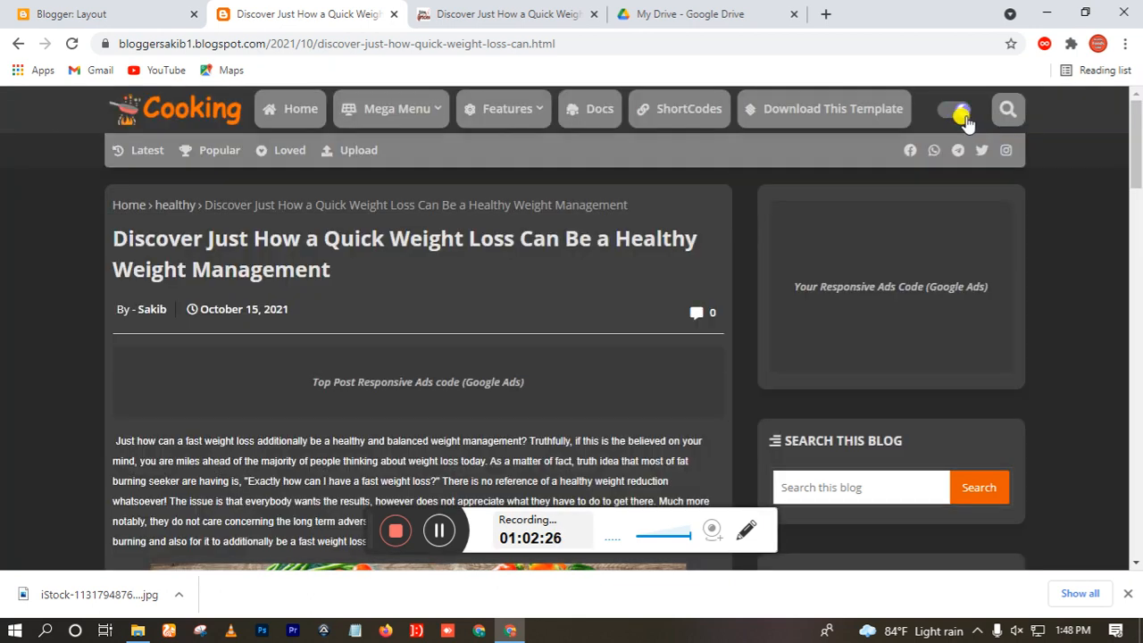
click(964, 116)
click(964, 116)
click(965, 116)
click(962, 116)
click(960, 114)
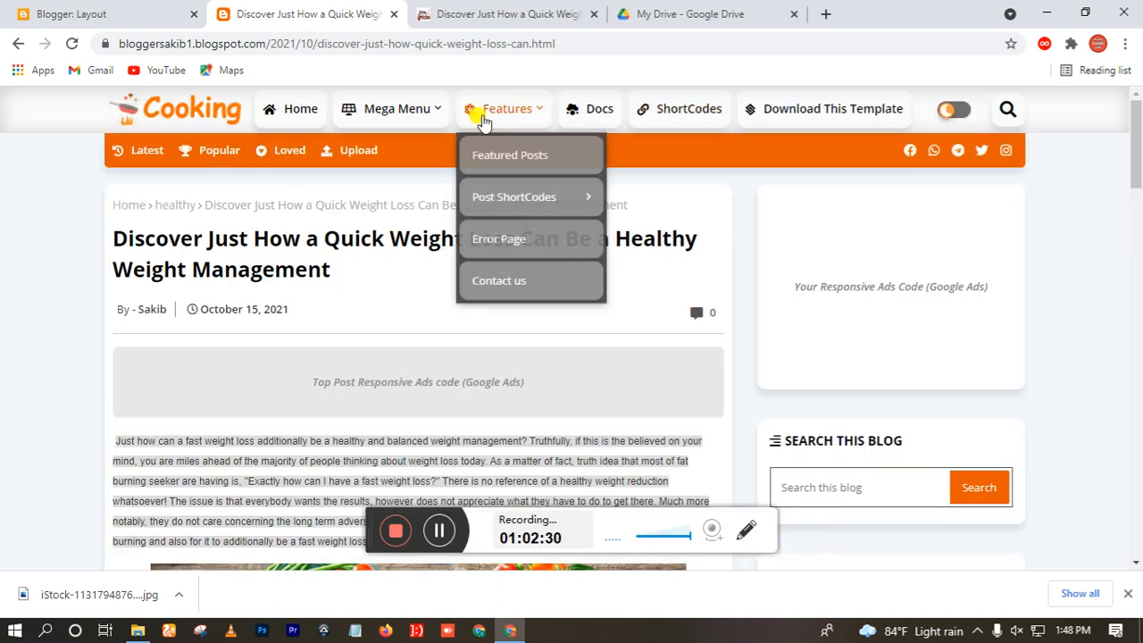
Go back to the blog's home page, reopen the weight loss post and check it down to the comment section and footer.
click(283, 116)
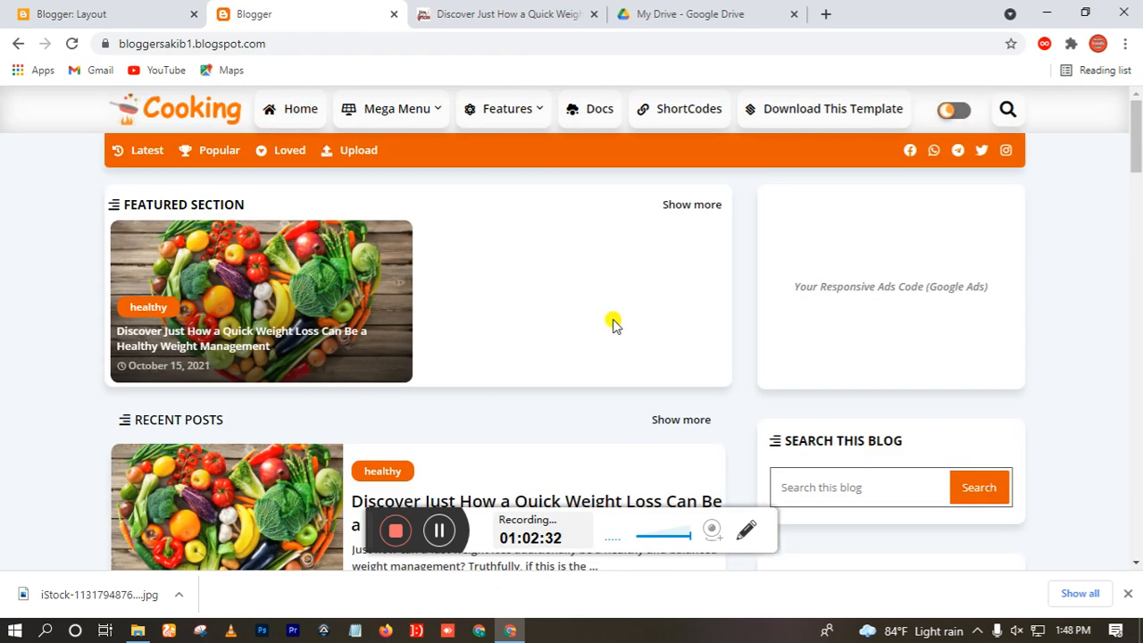
scroll(282, 406, down, 3)
click(286, 332)
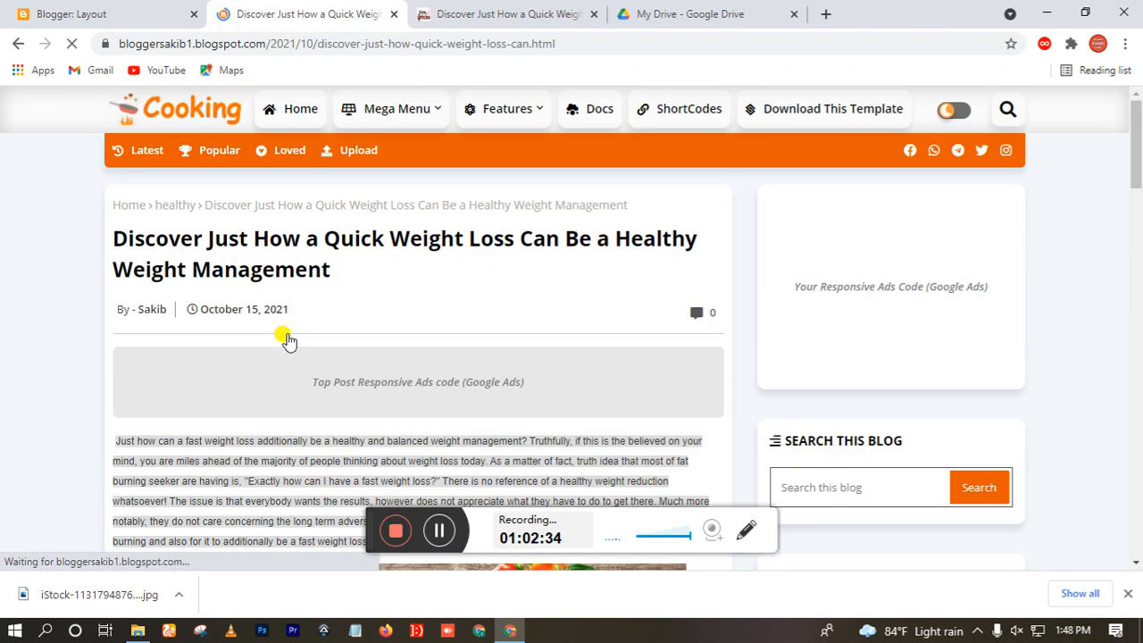
scroll(388, 388, down, 15)
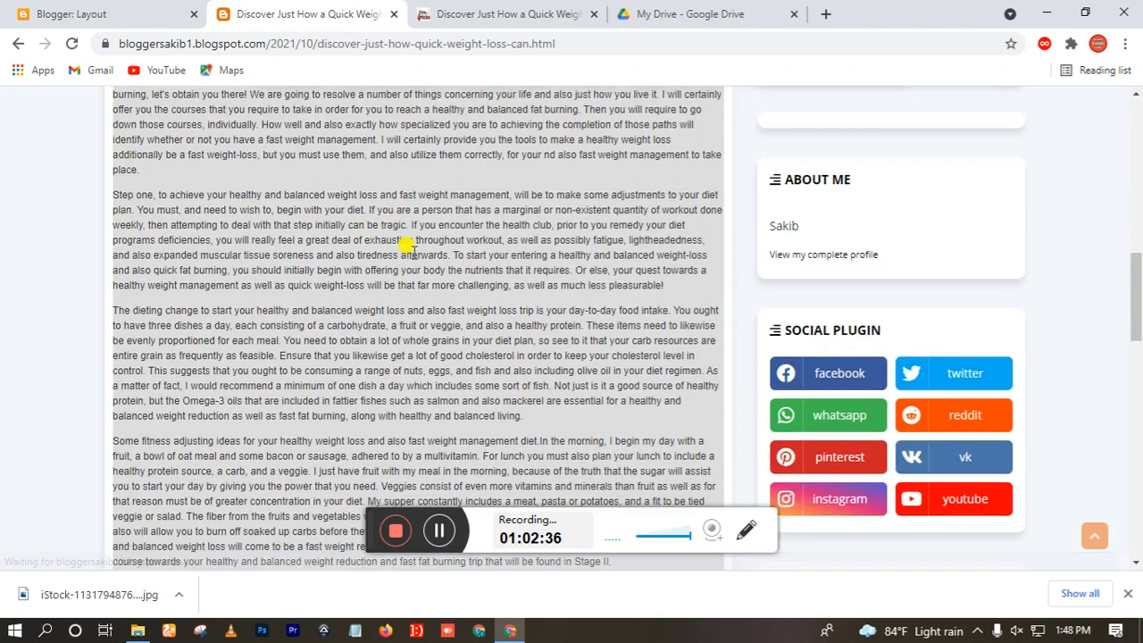
scroll(464, 348, down, 5)
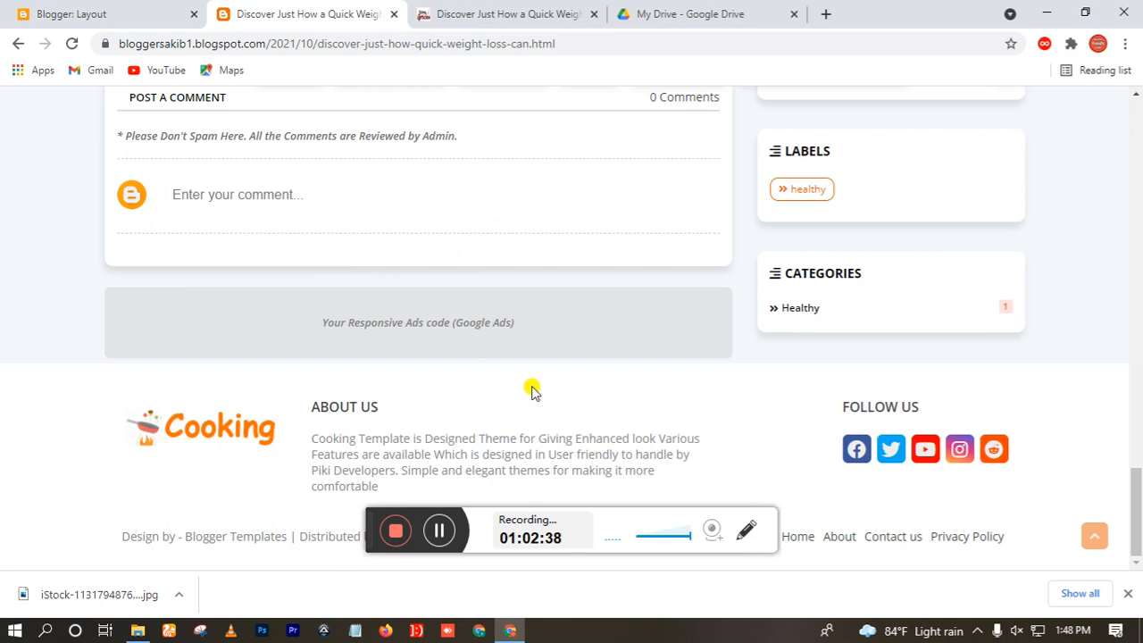